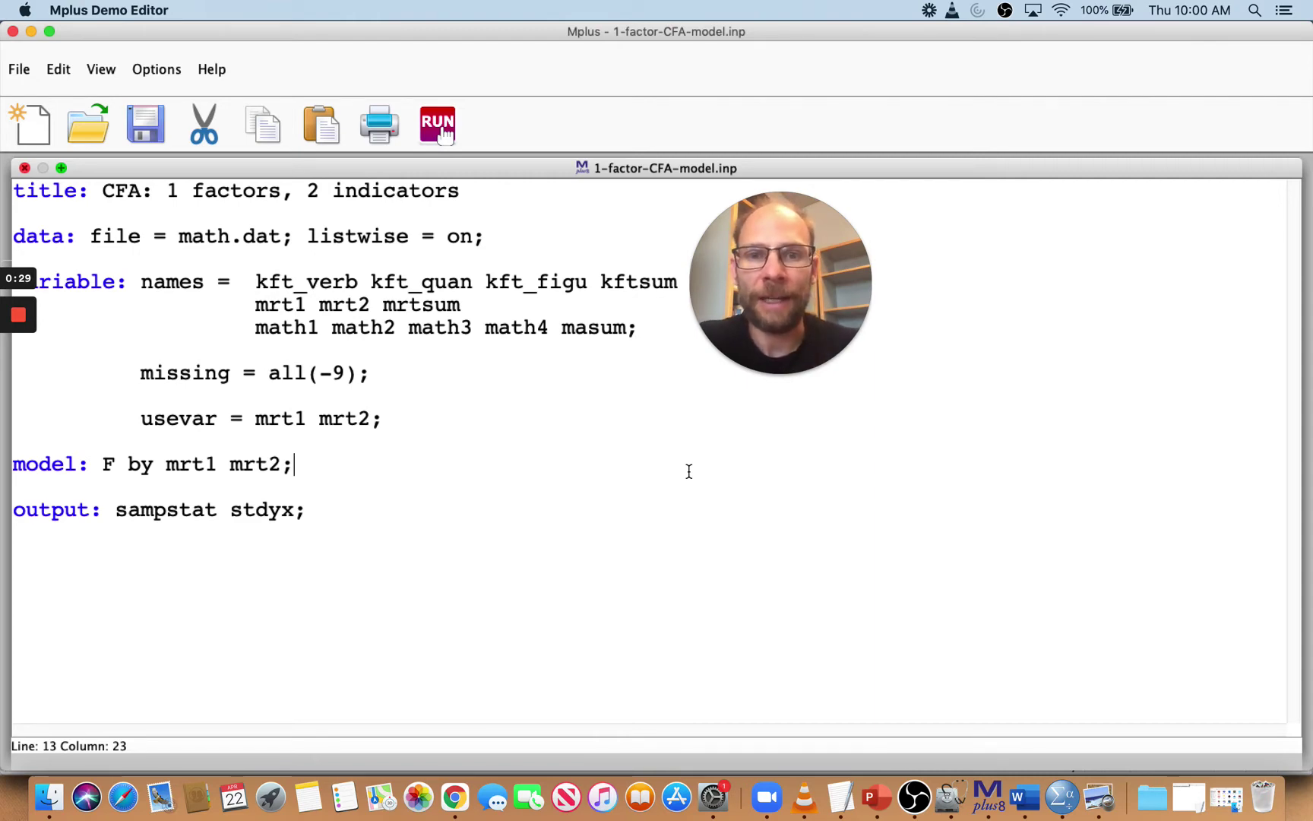
Run the 'F by mrt1 mrt2' model and scroll its output to the negative degrees of freedom warning
drag(101, 466, 298, 472)
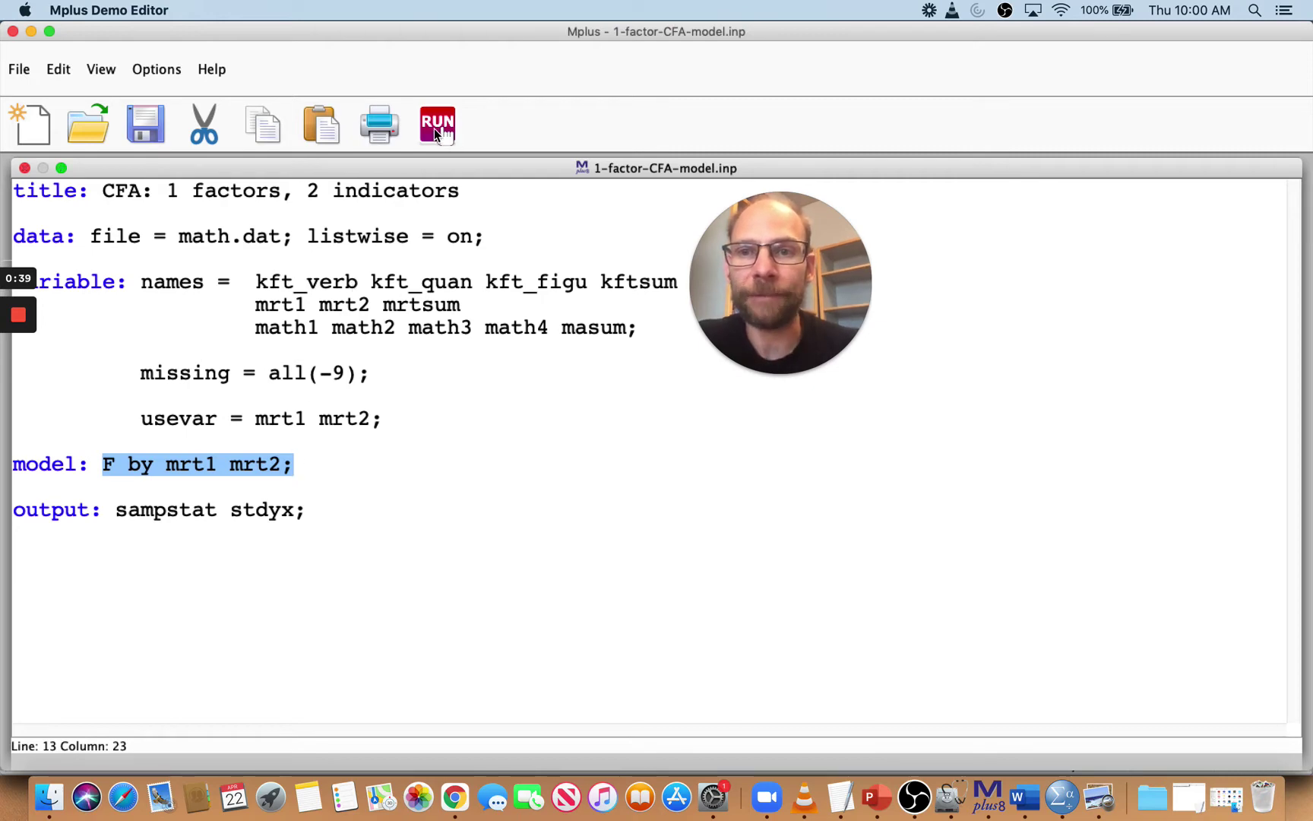
click(438, 129)
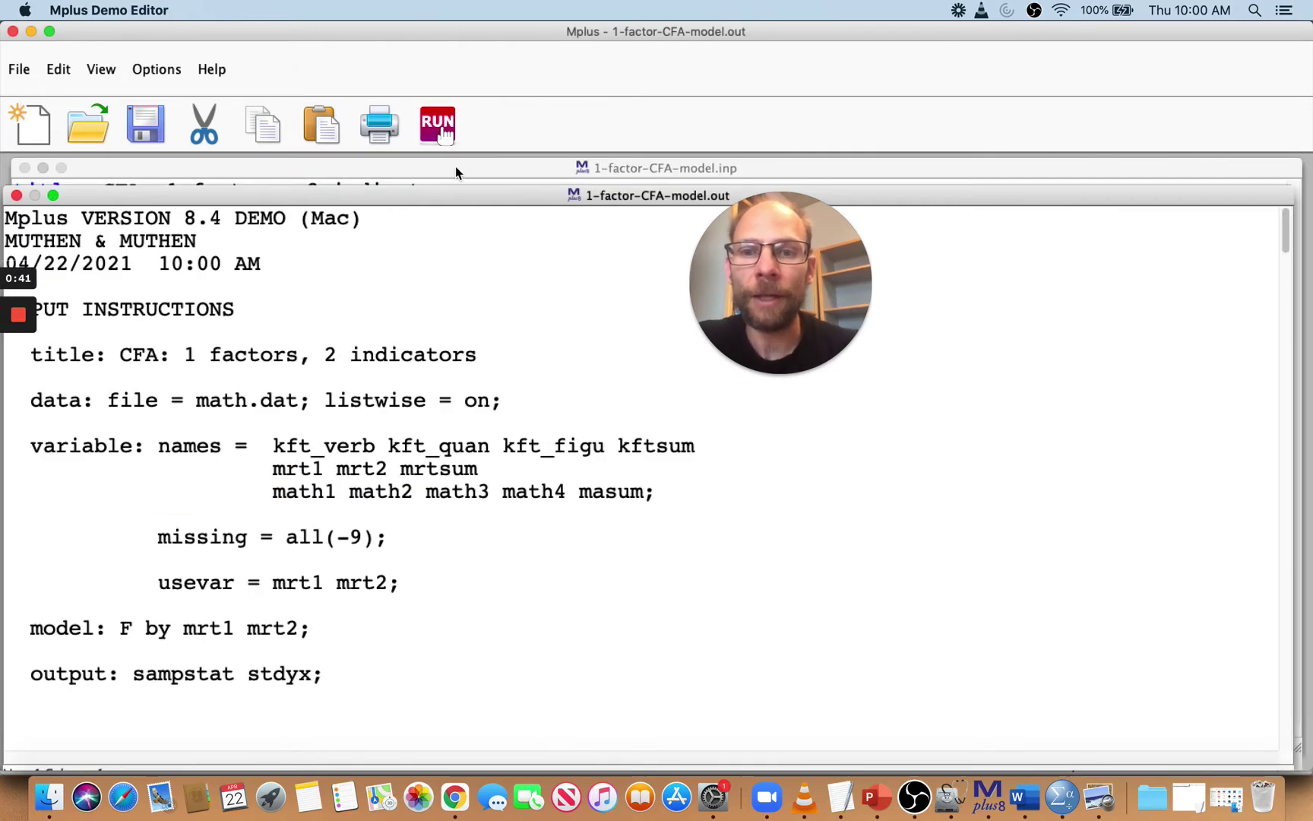
scroll(514, 289, down, 7)
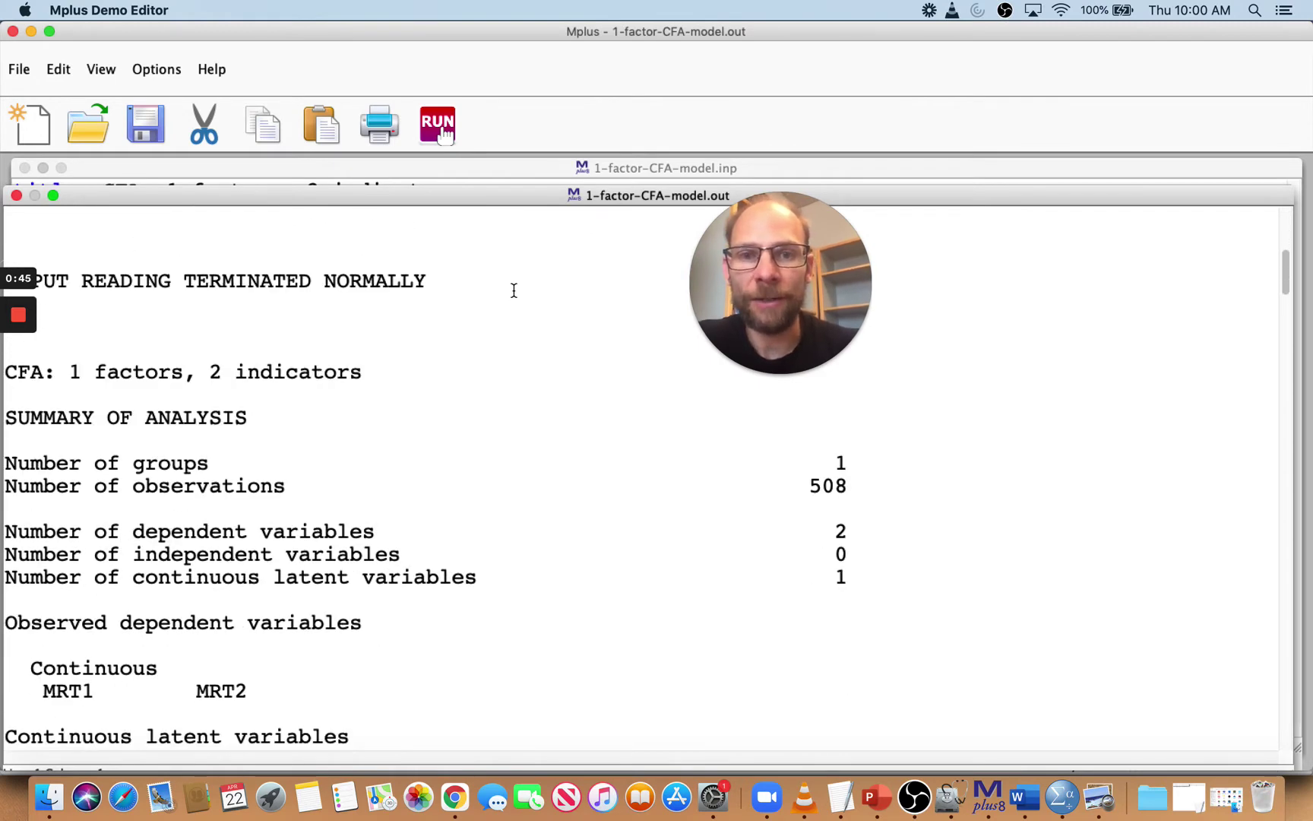
scroll(513, 290, down, 11)
scroll(514, 290, down, 11)
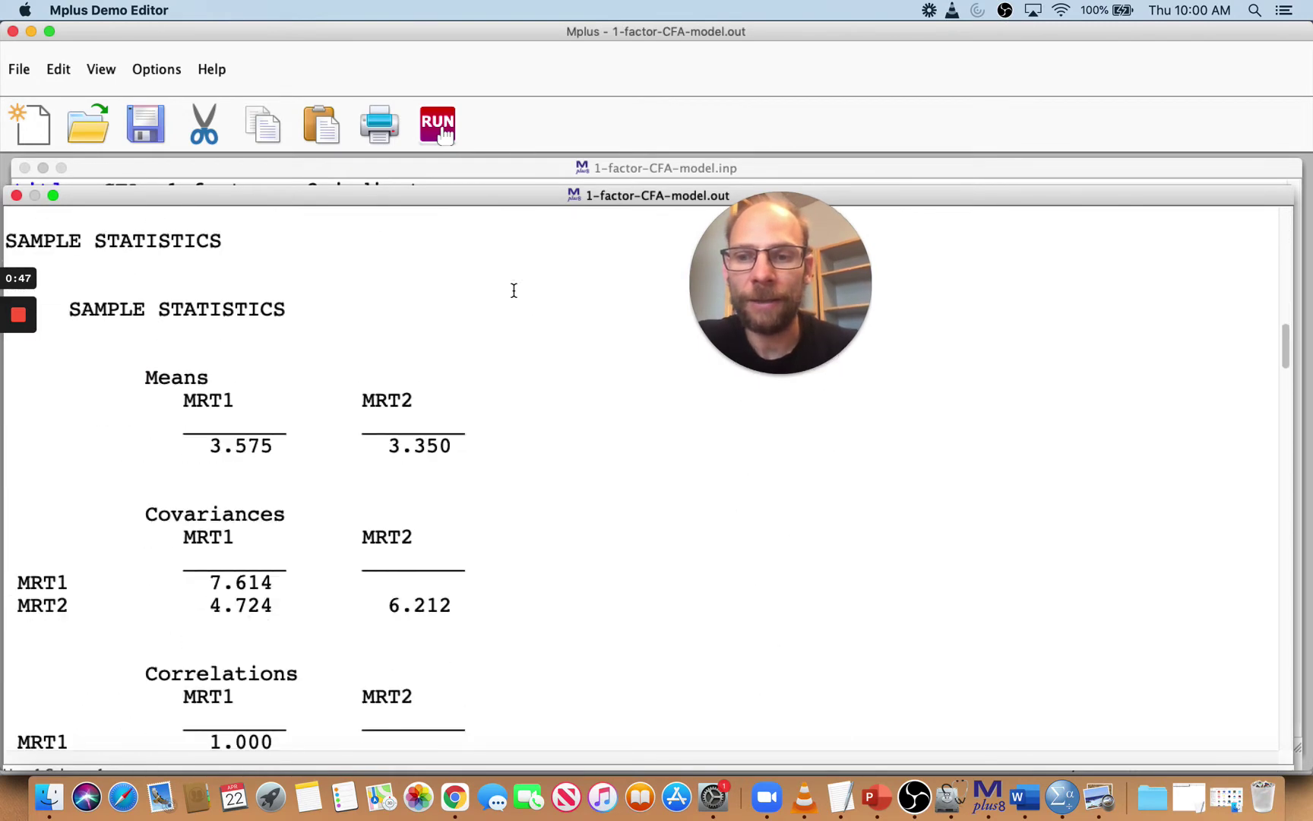
scroll(514, 290, down, 1)
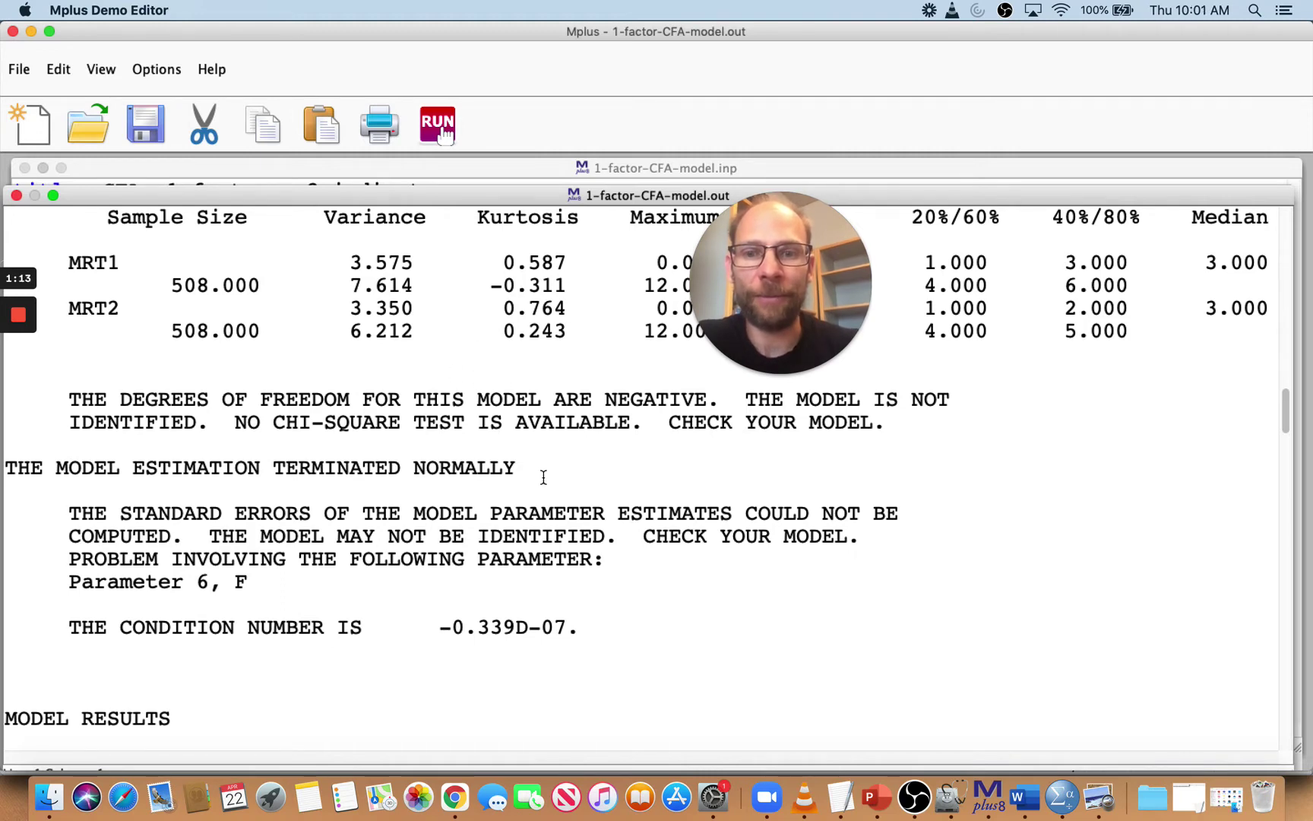
Scroll the output to MODEL RESULTS, then switch back to 1-factor-CFA-model.inp
scroll(543, 477, down, 5)
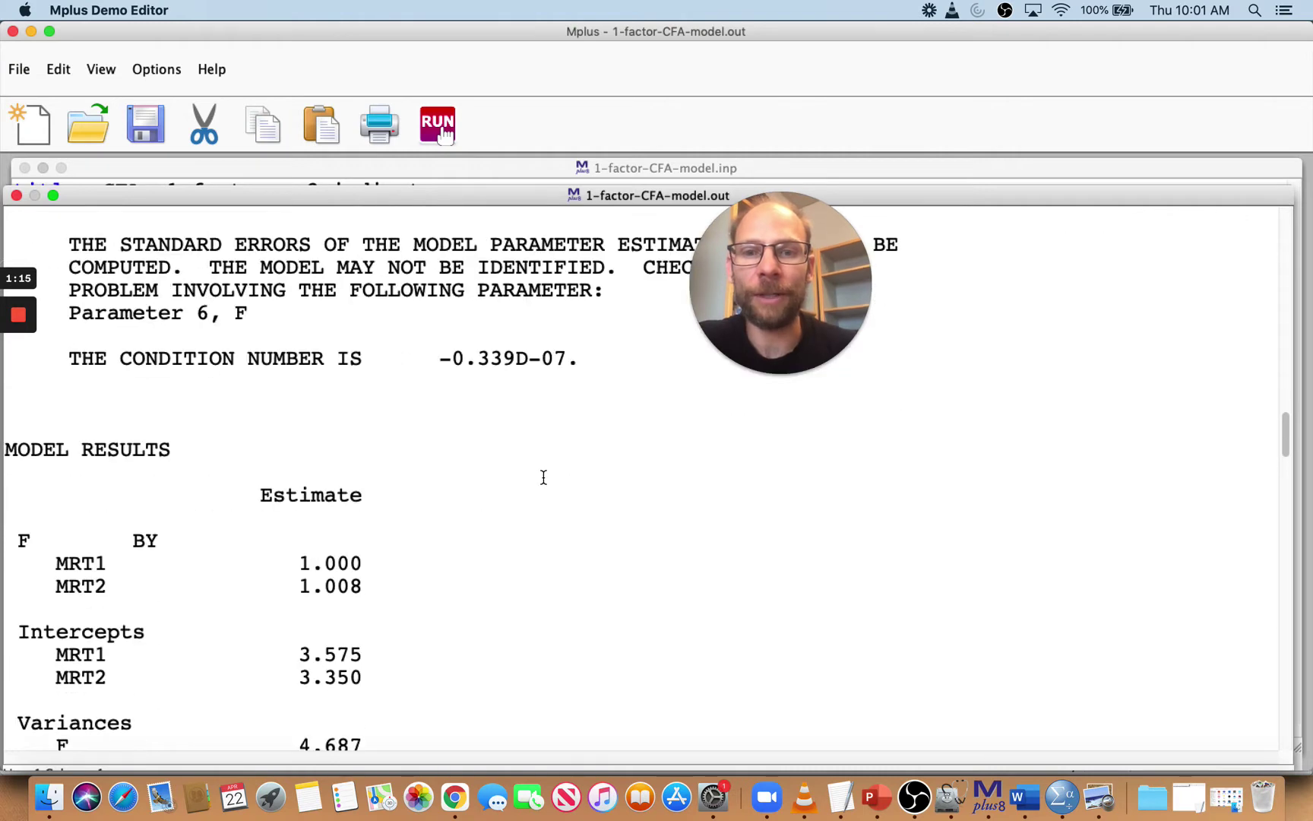
scroll(543, 477, down, 2)
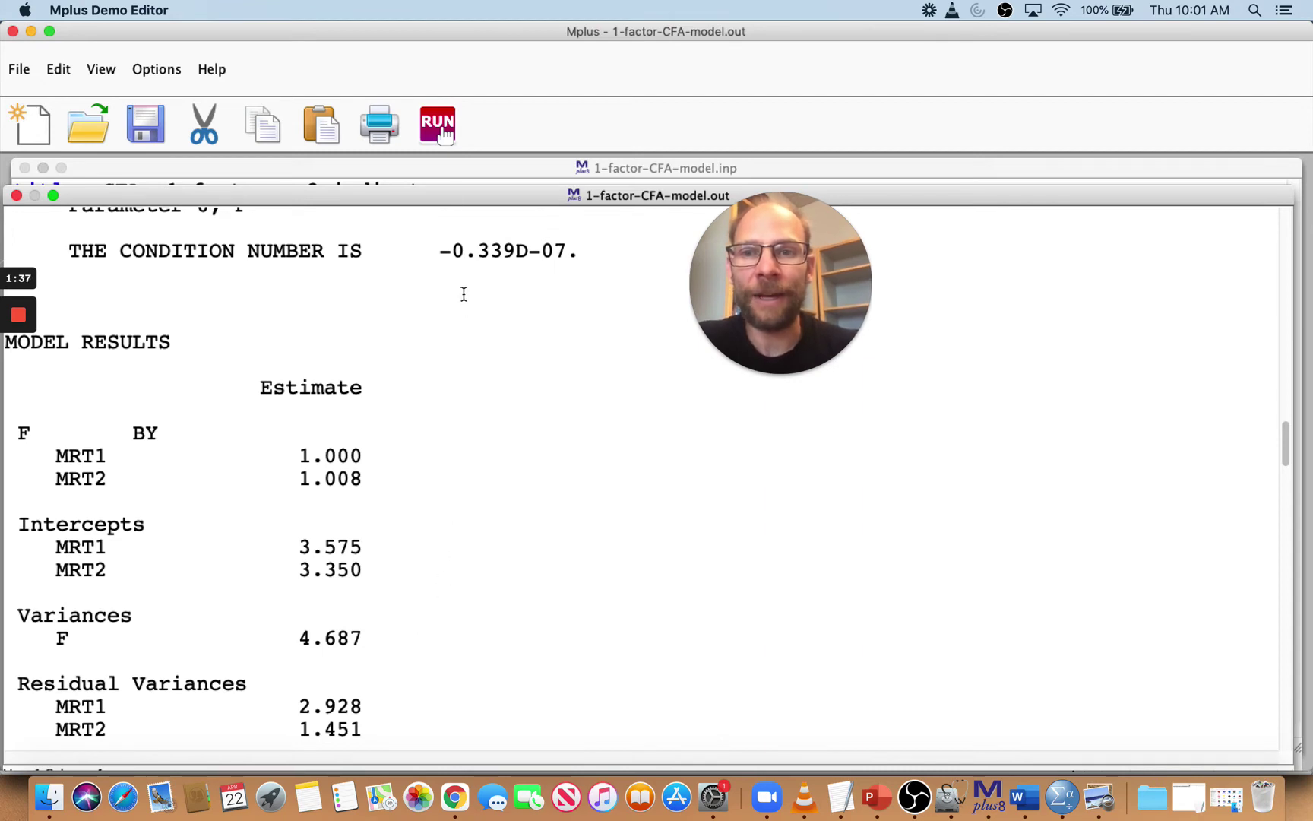
click(441, 169)
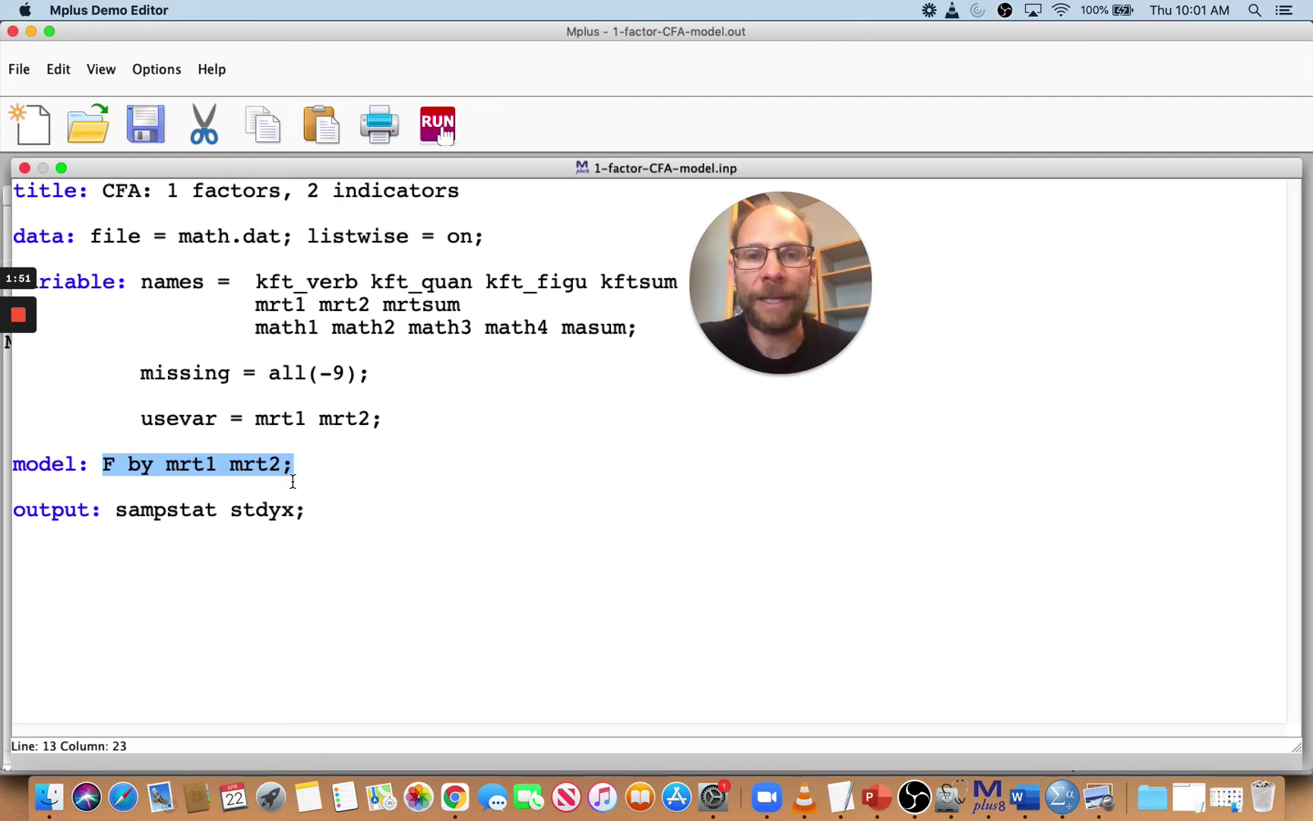
click(217, 463)
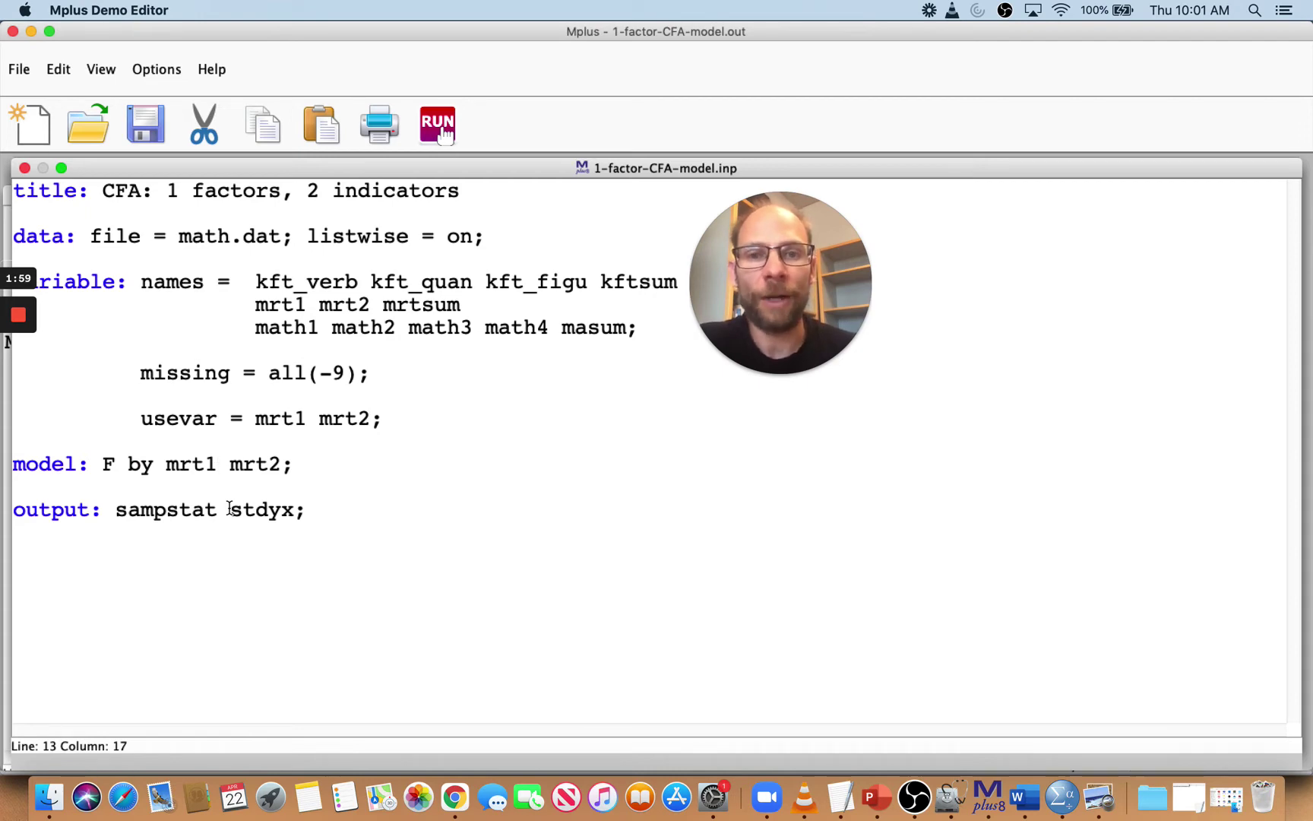
click(279, 466)
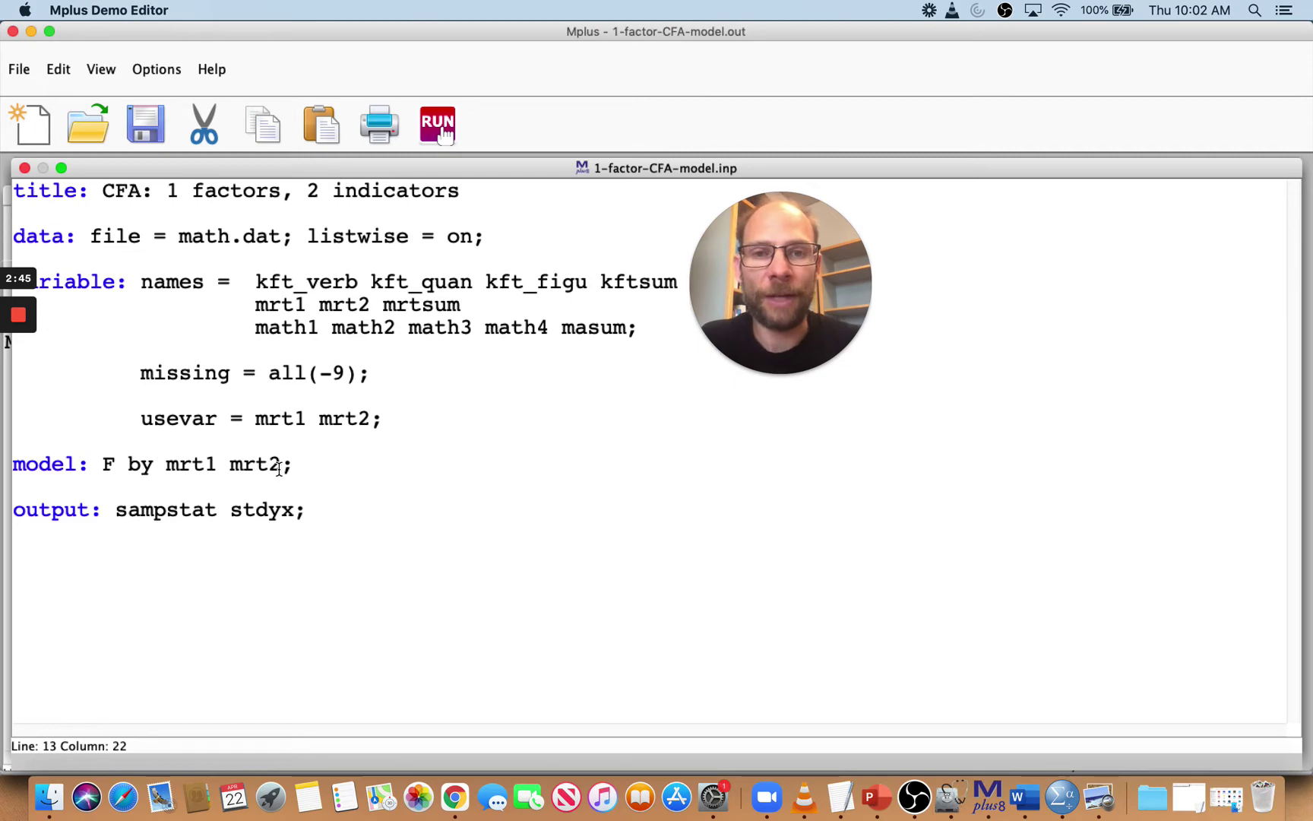
Fix the mrt2 loading at 1 with '@1', then save and run 1-factor-CFA-model.inp
text(@1)
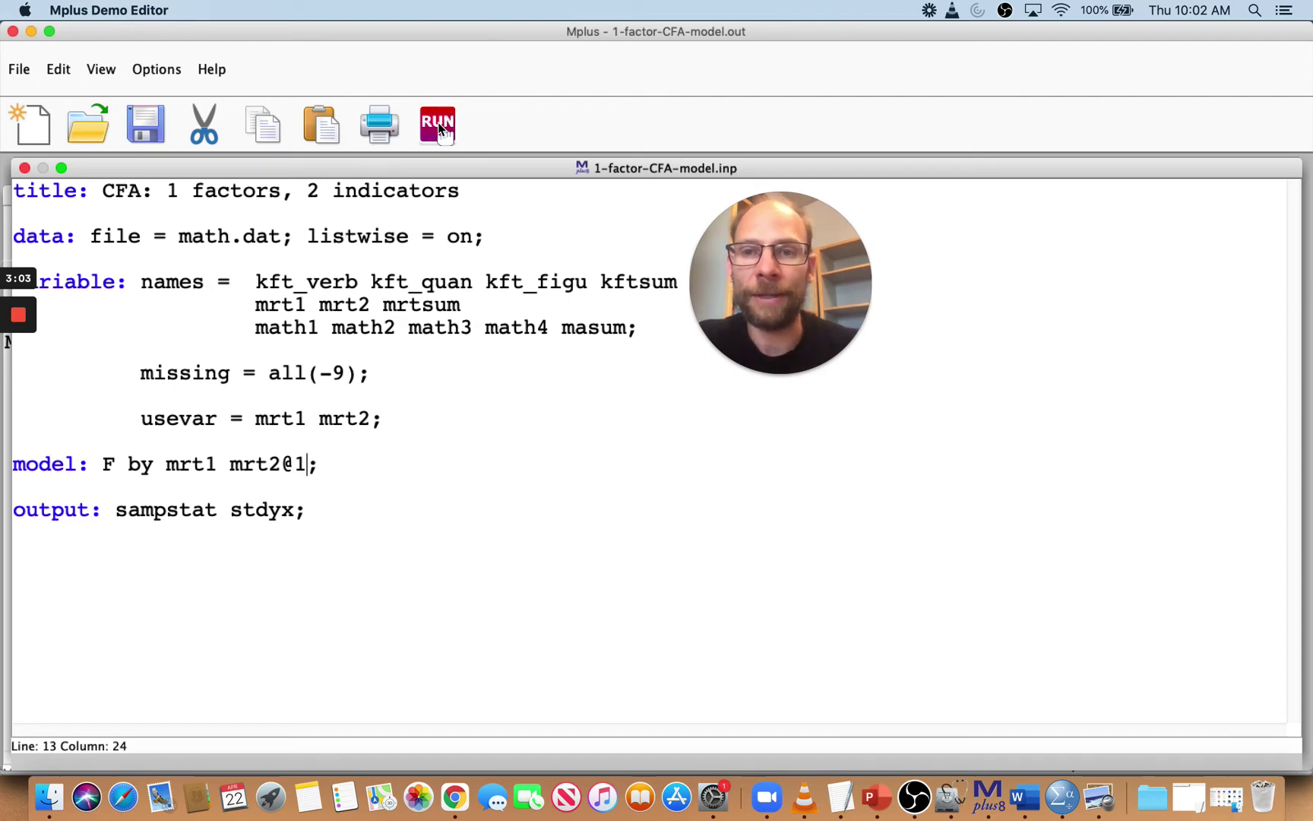
click(440, 130)
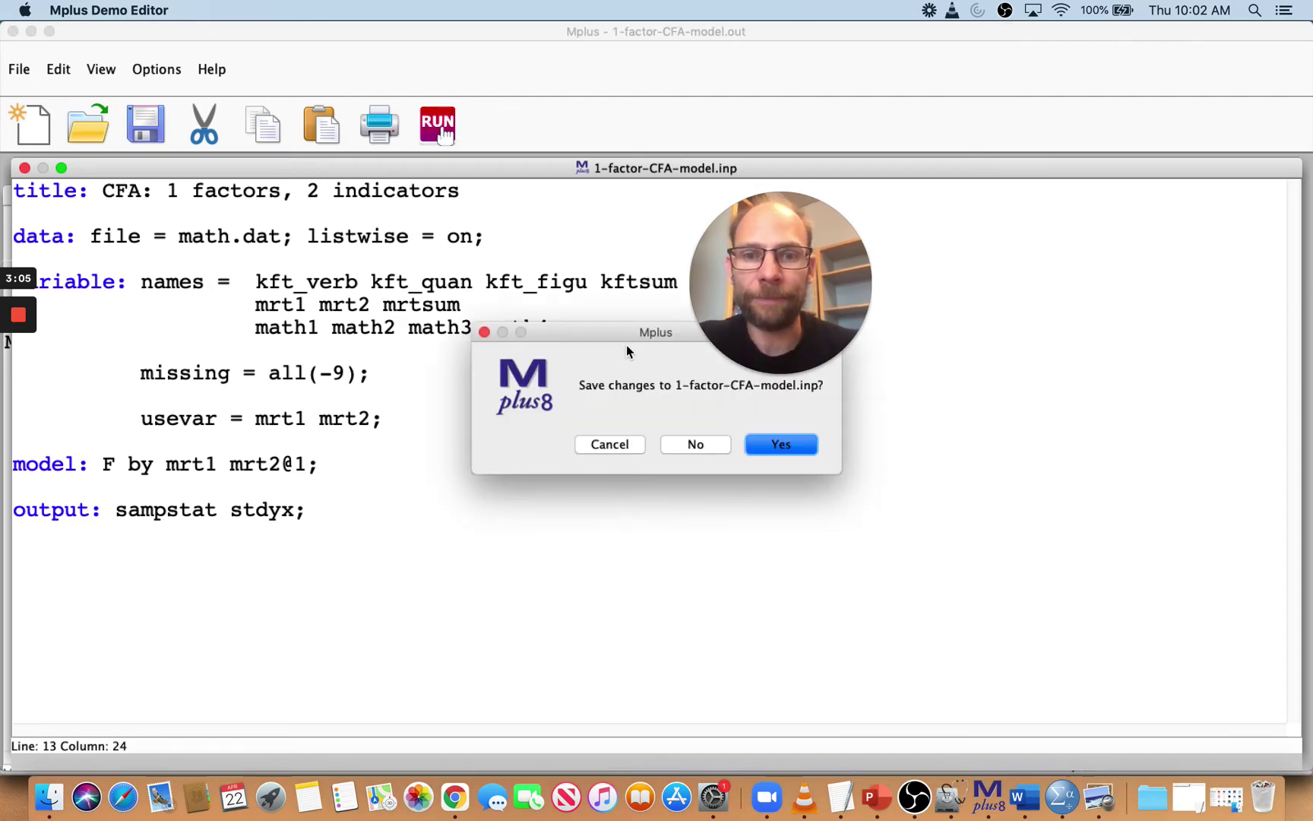
click(765, 445)
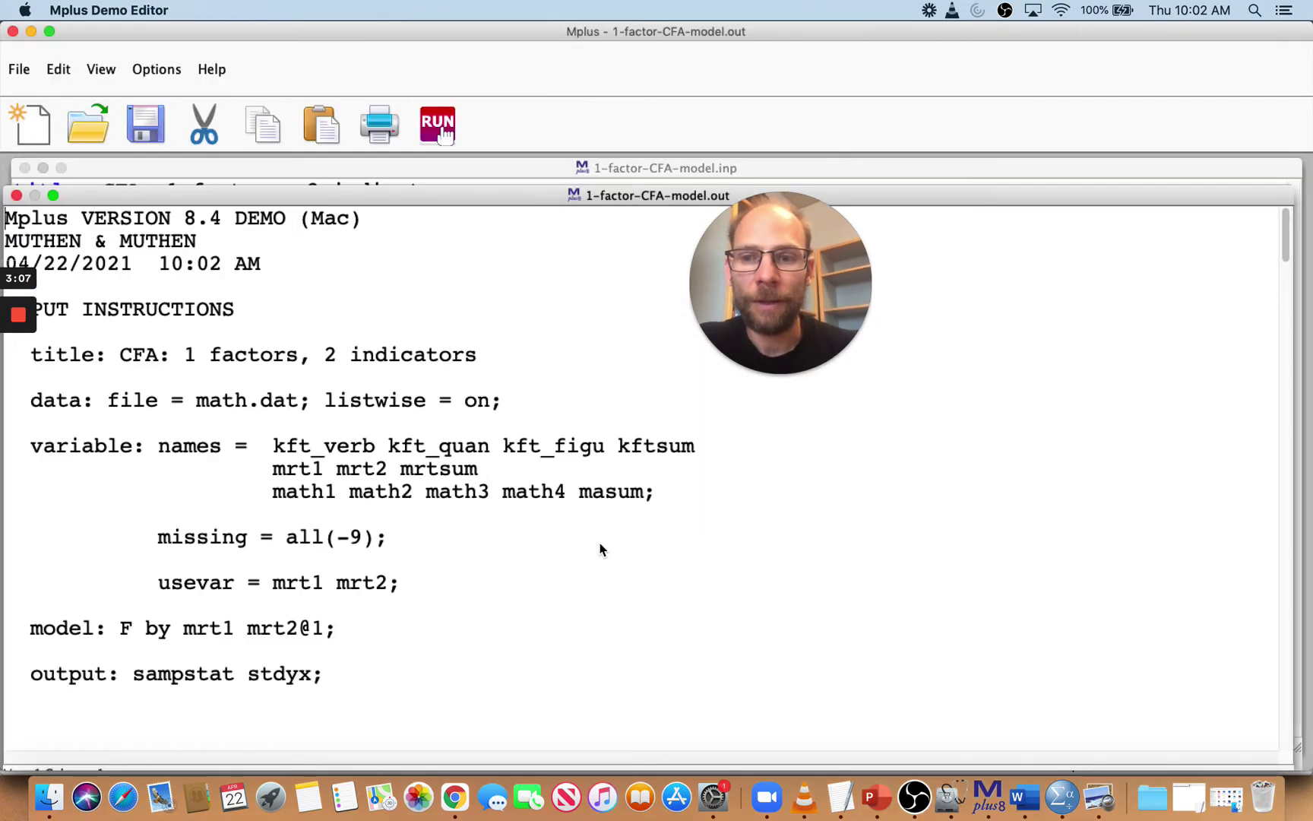
scroll(600, 549, down, 10)
scroll(600, 549, down, 15)
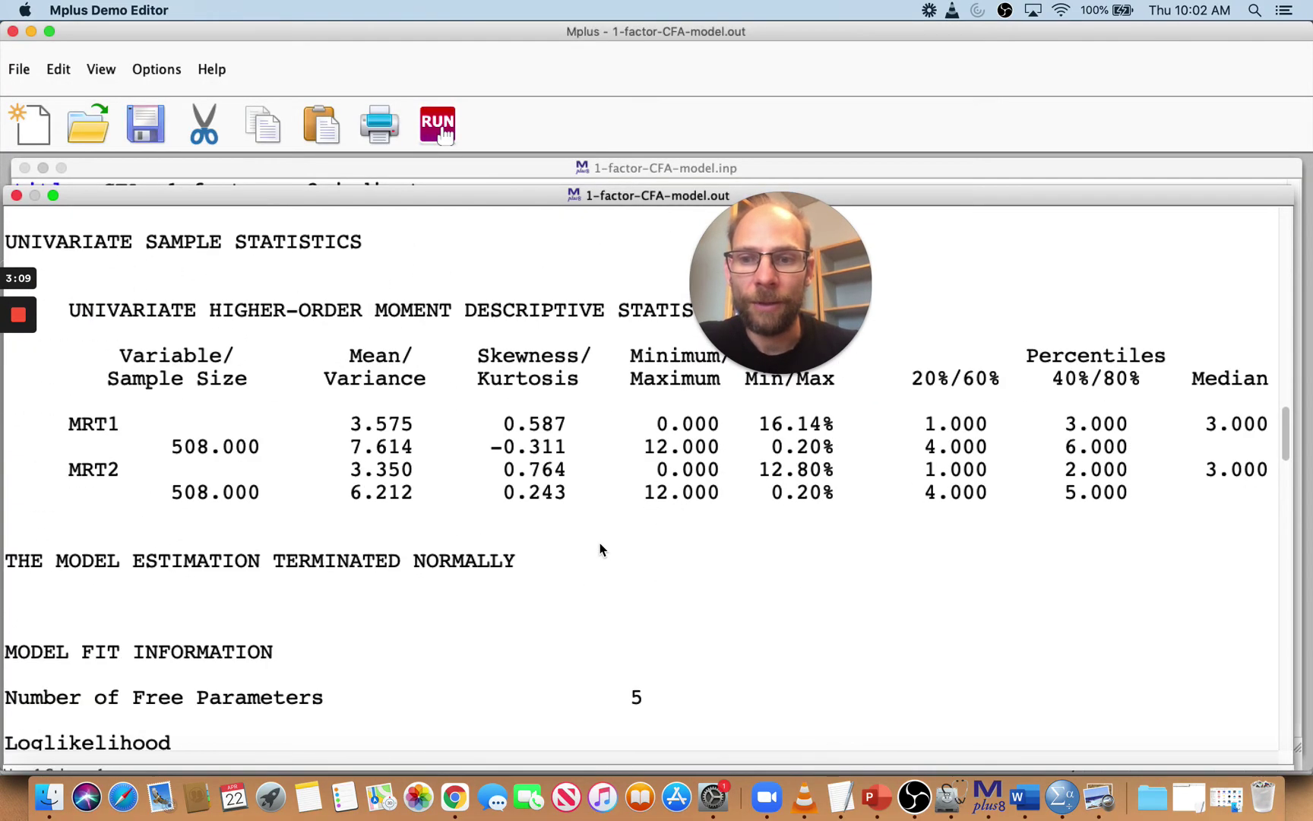
click(533, 563)
drag(532, 564, 3, 567)
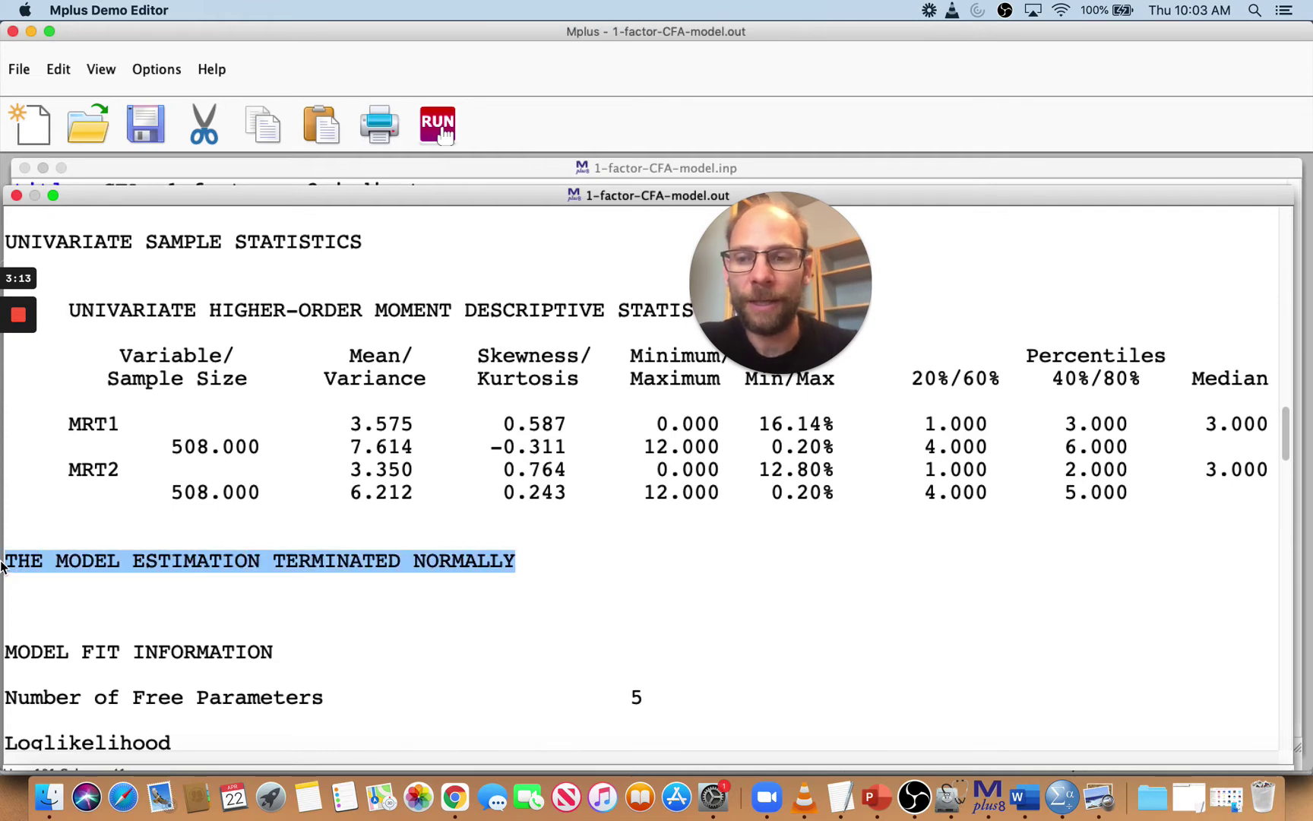
scroll(425, 583, down, 5)
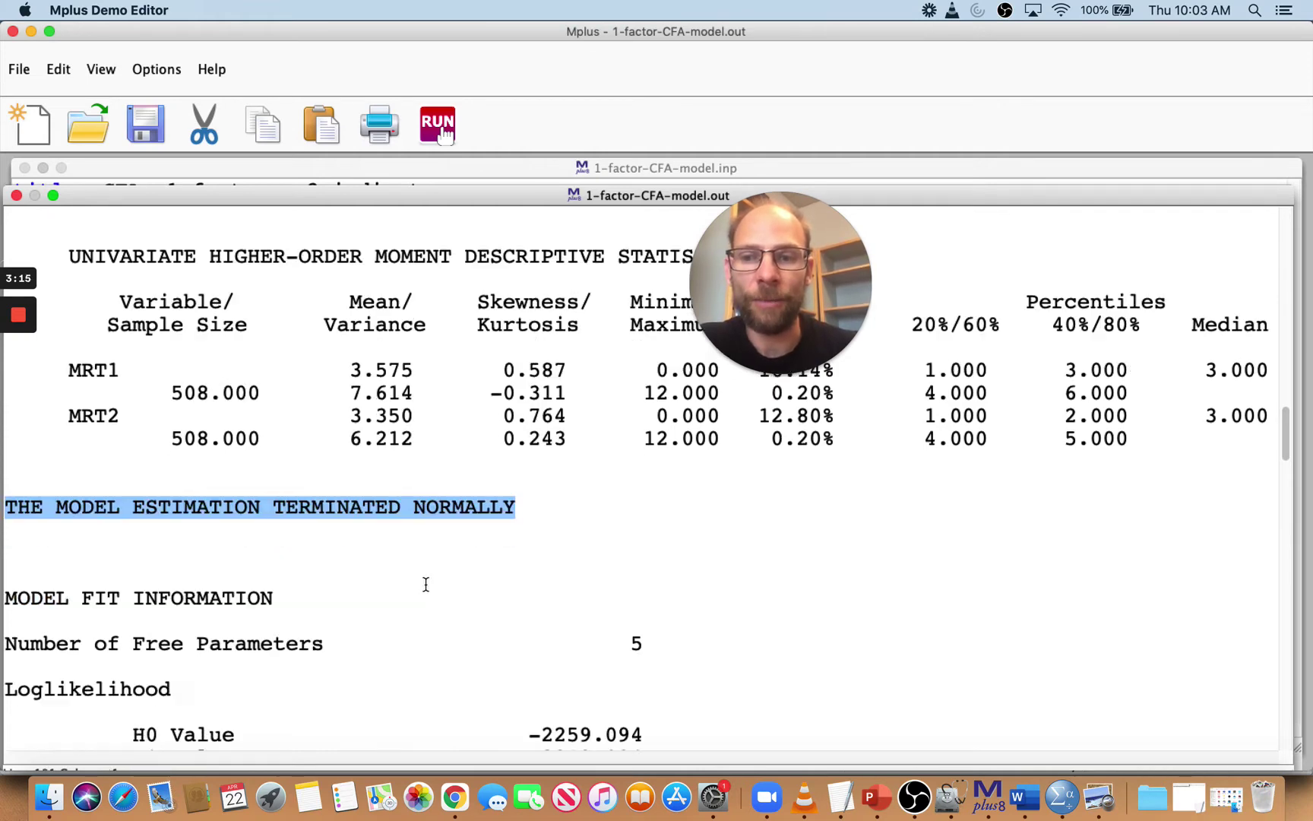
scroll(425, 583, down, 2)
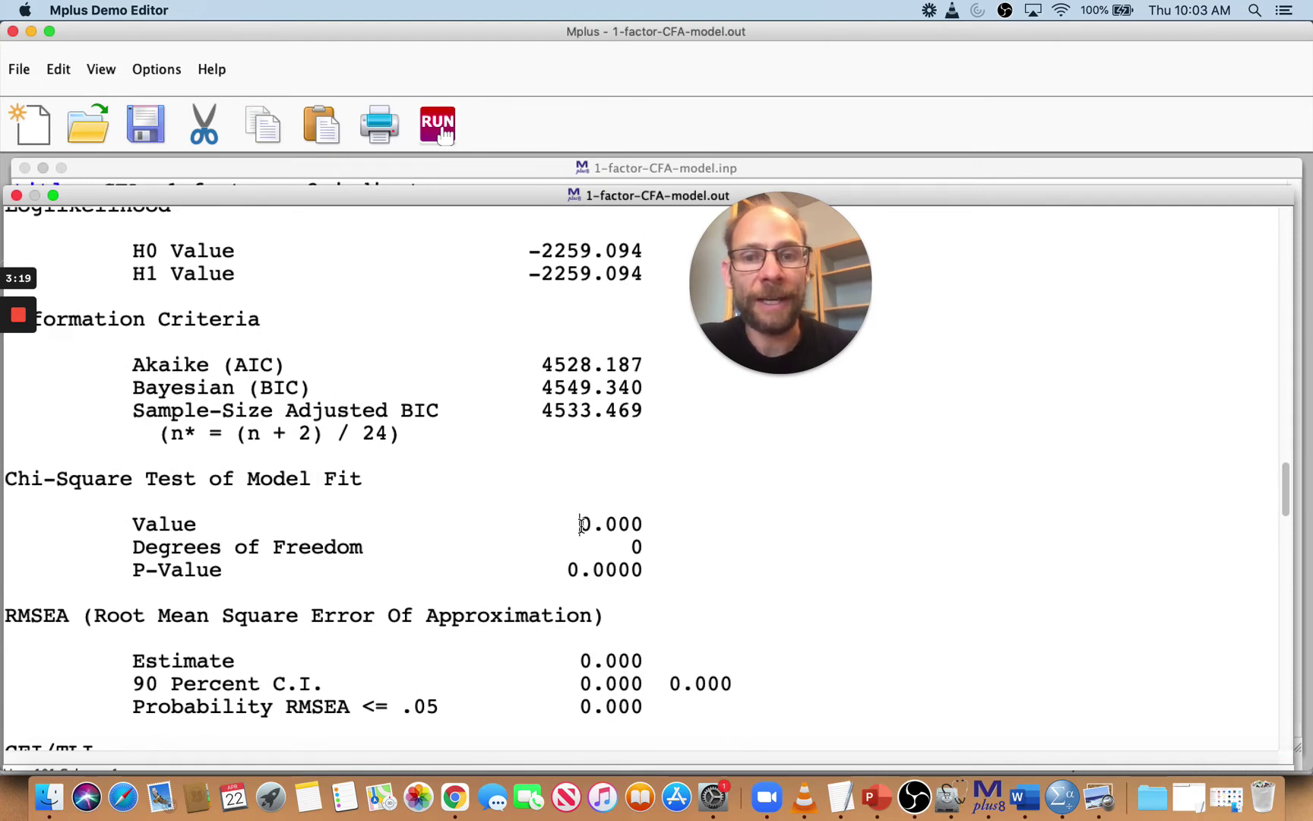
drag(580, 525, 652, 547)
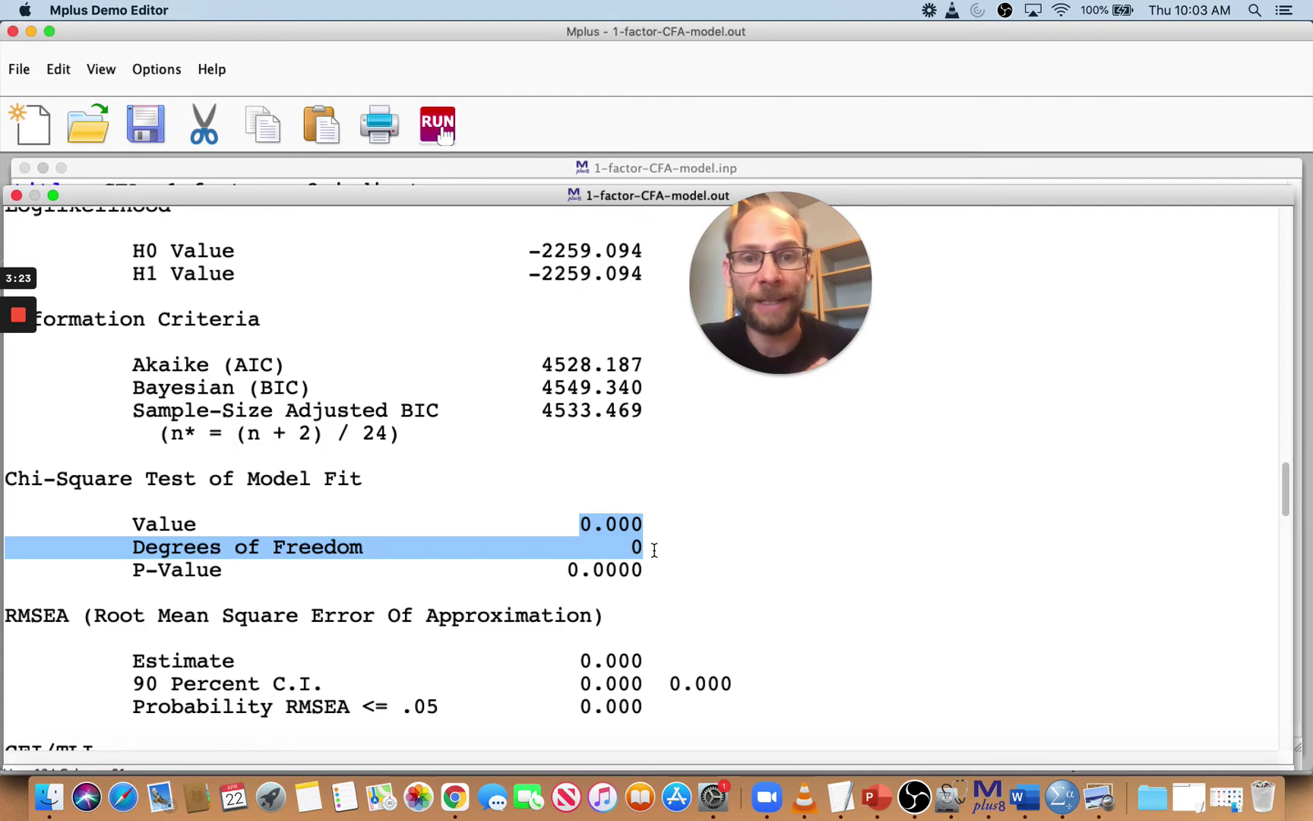
scroll(655, 549, down, 10)
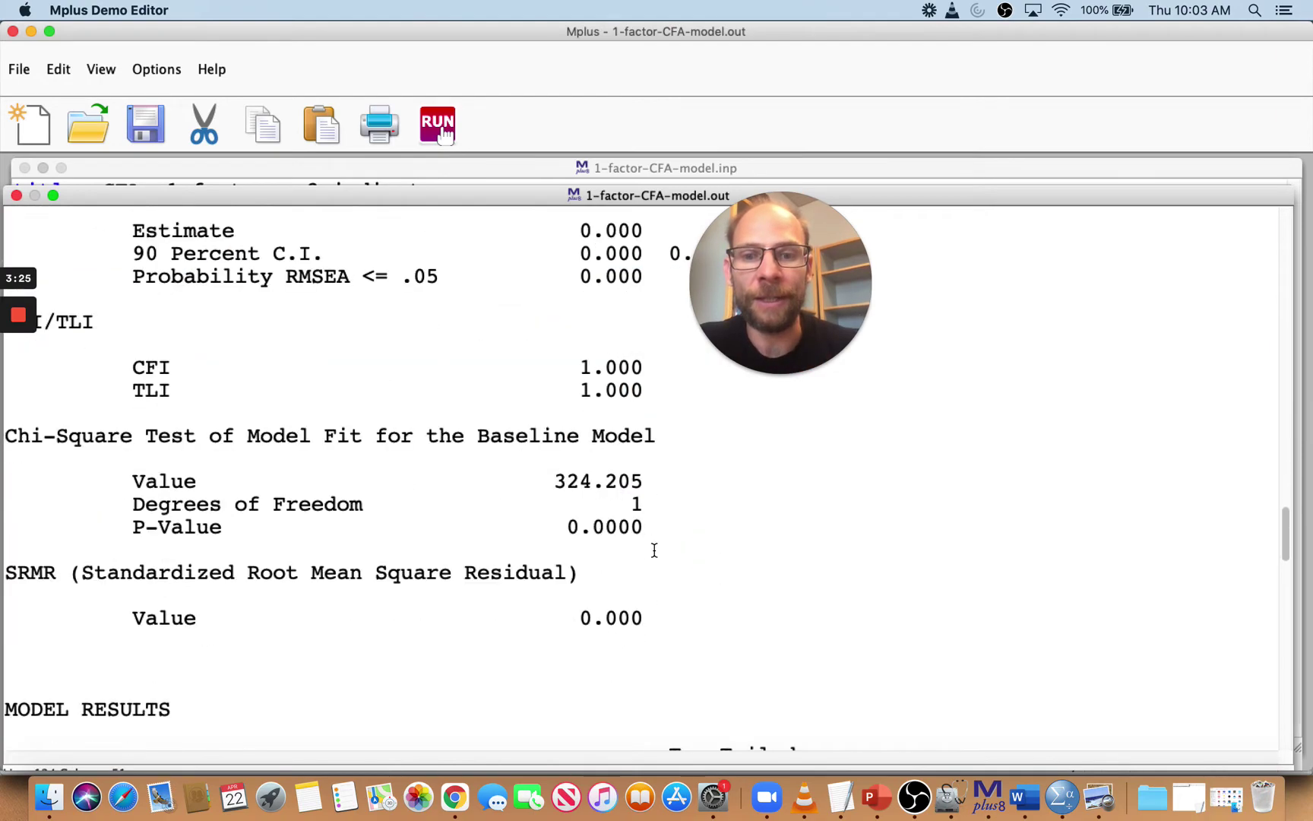
scroll(655, 550, down, 5)
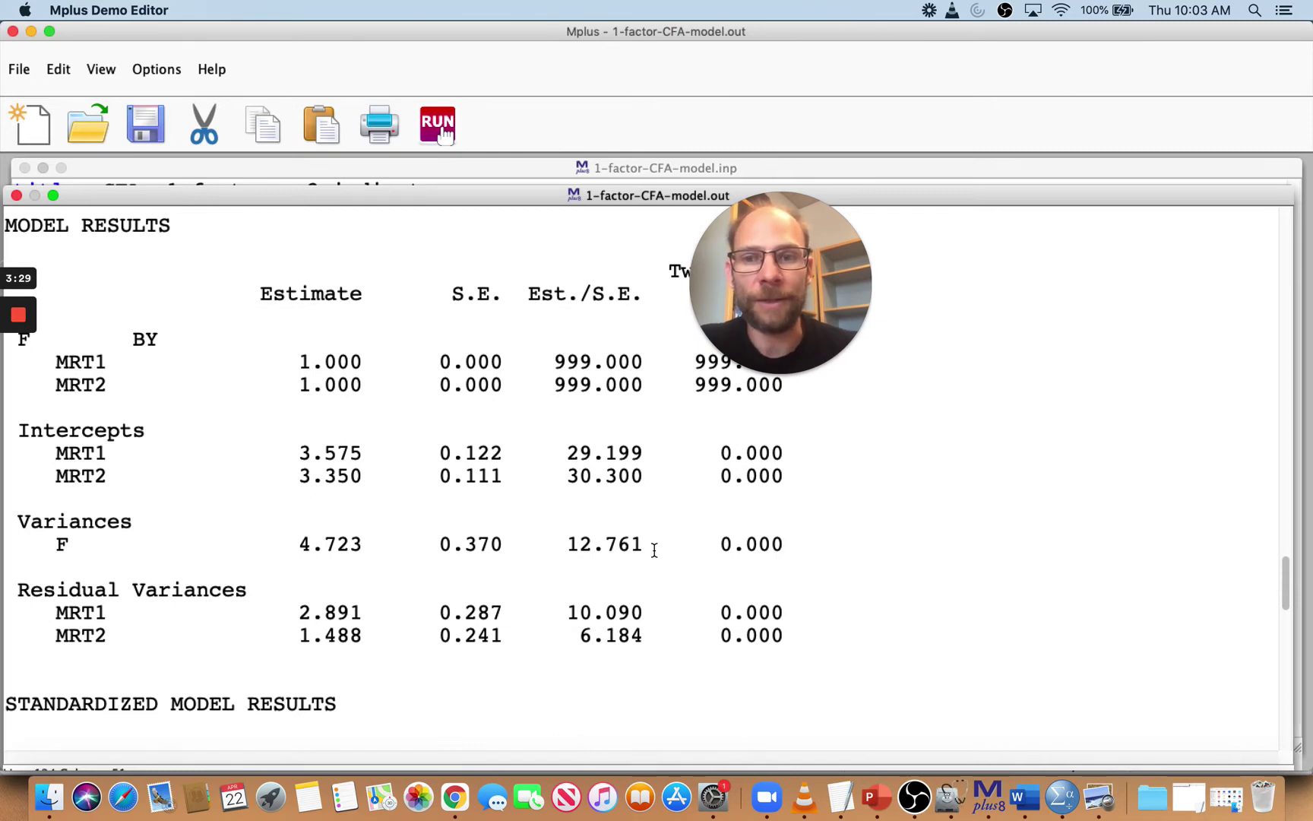
scroll(655, 550, down, 4)
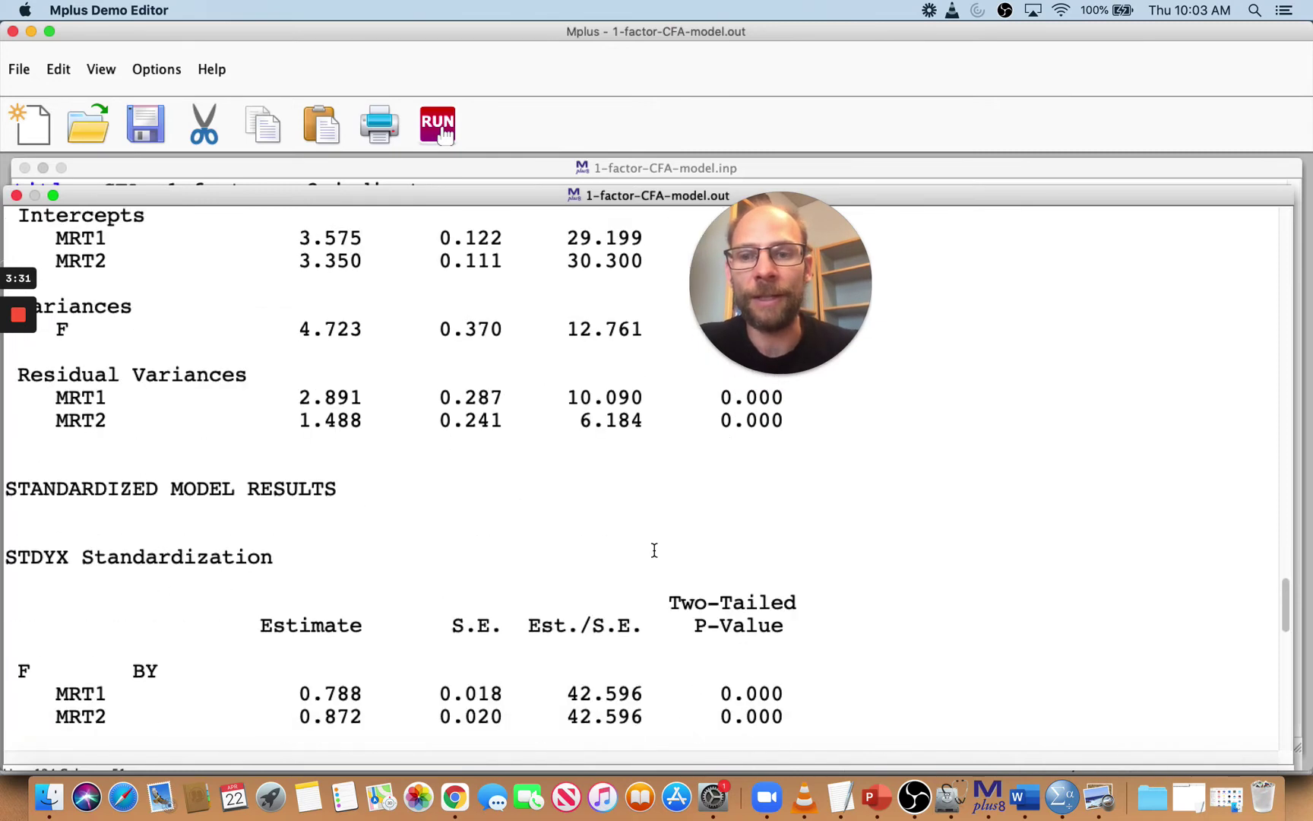
scroll(654, 549, down, 5)
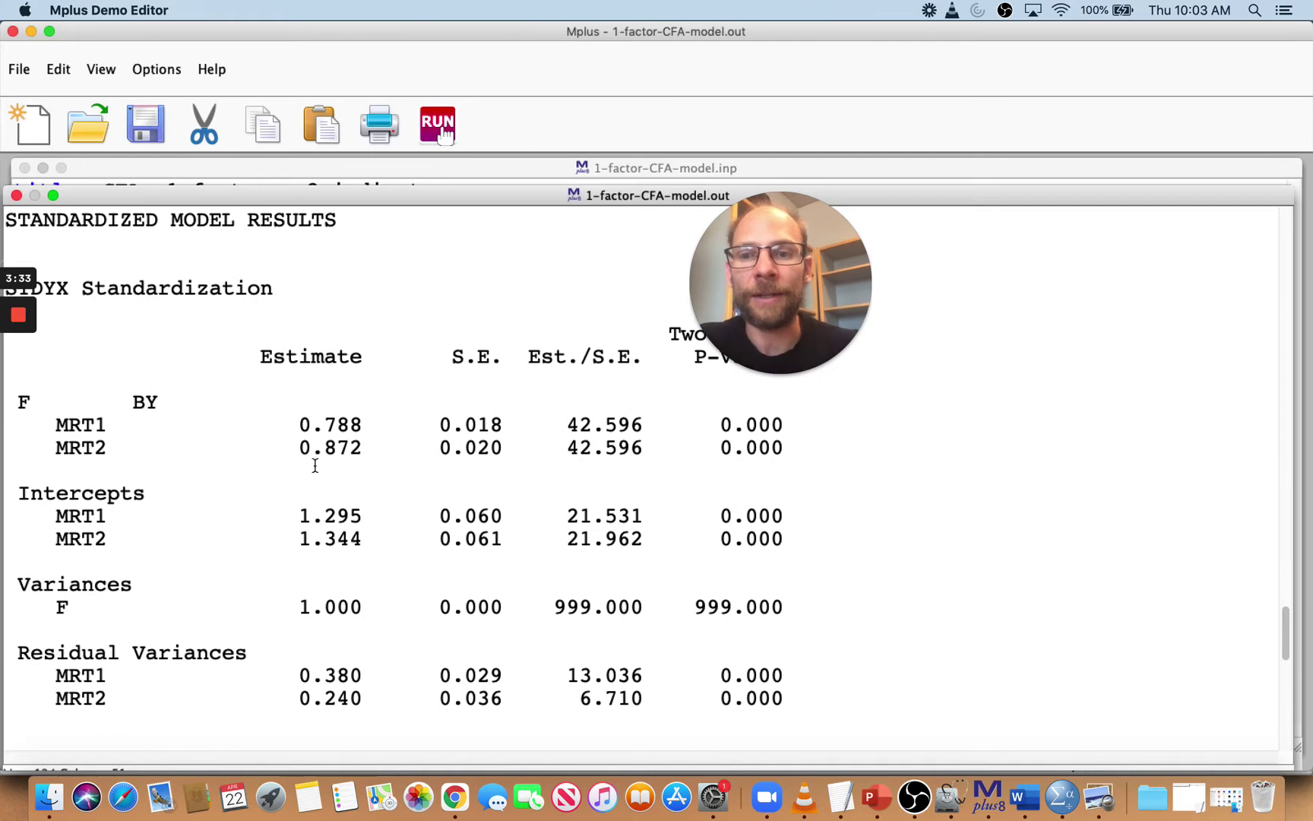
scroll(387, 554, down, 4)
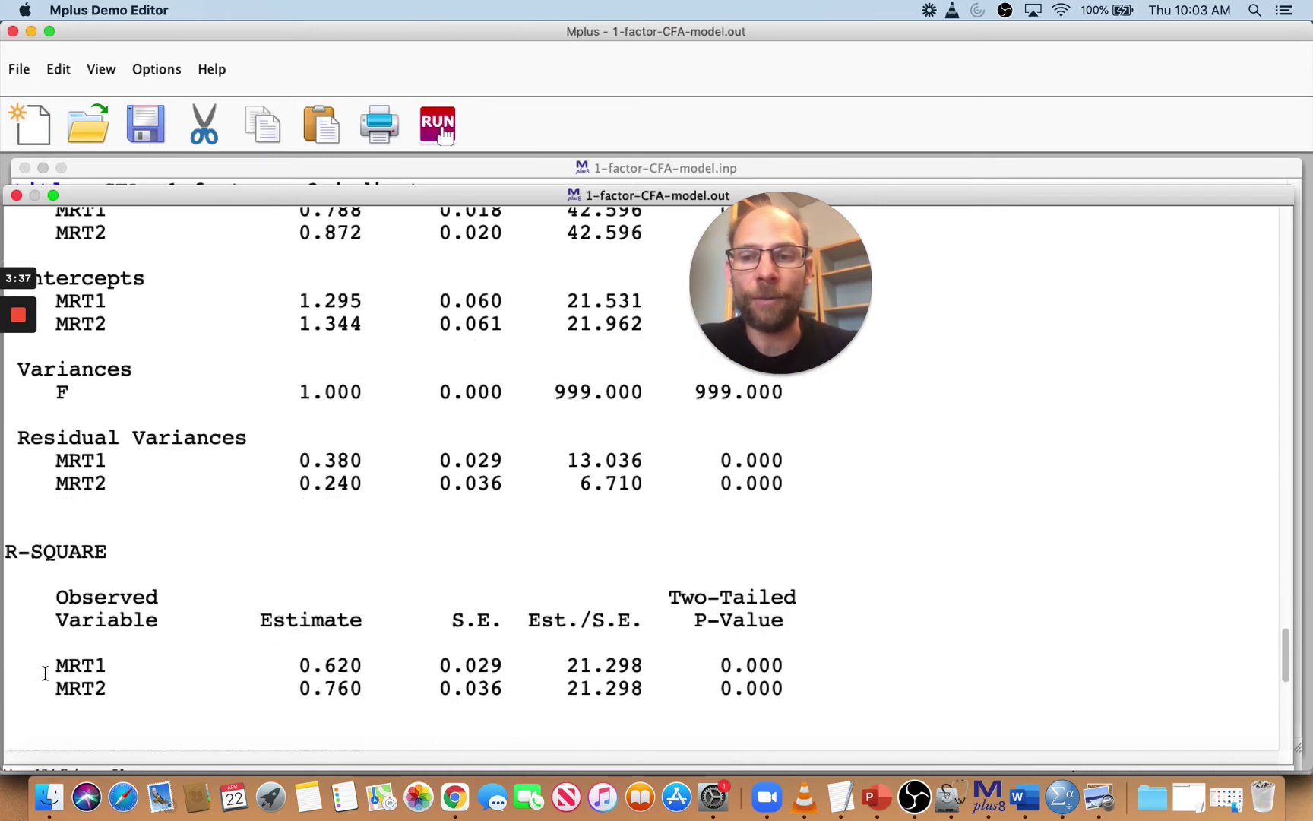
Highlight the MRT1 and MRT2 R-square estimates, then close the output window
drag(53, 664, 358, 682)
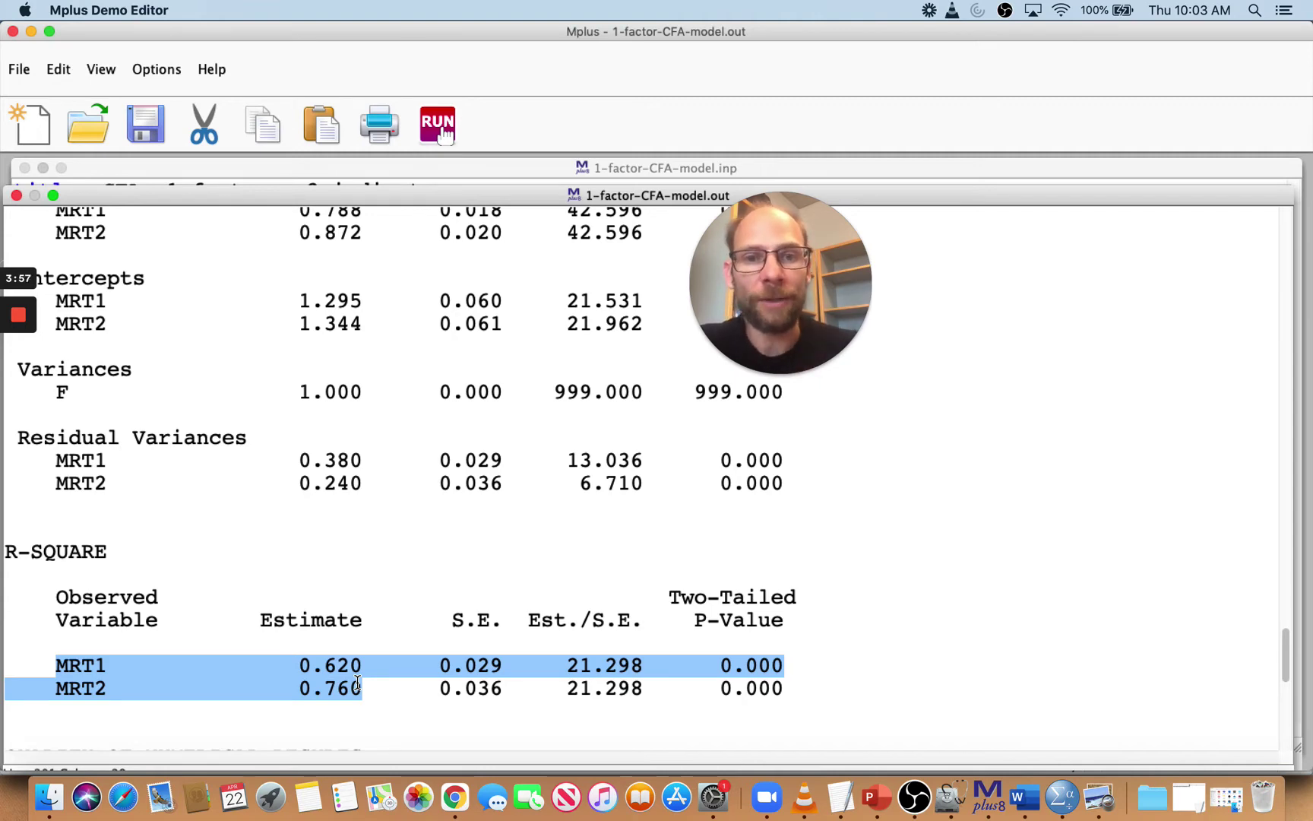
click(16, 196)
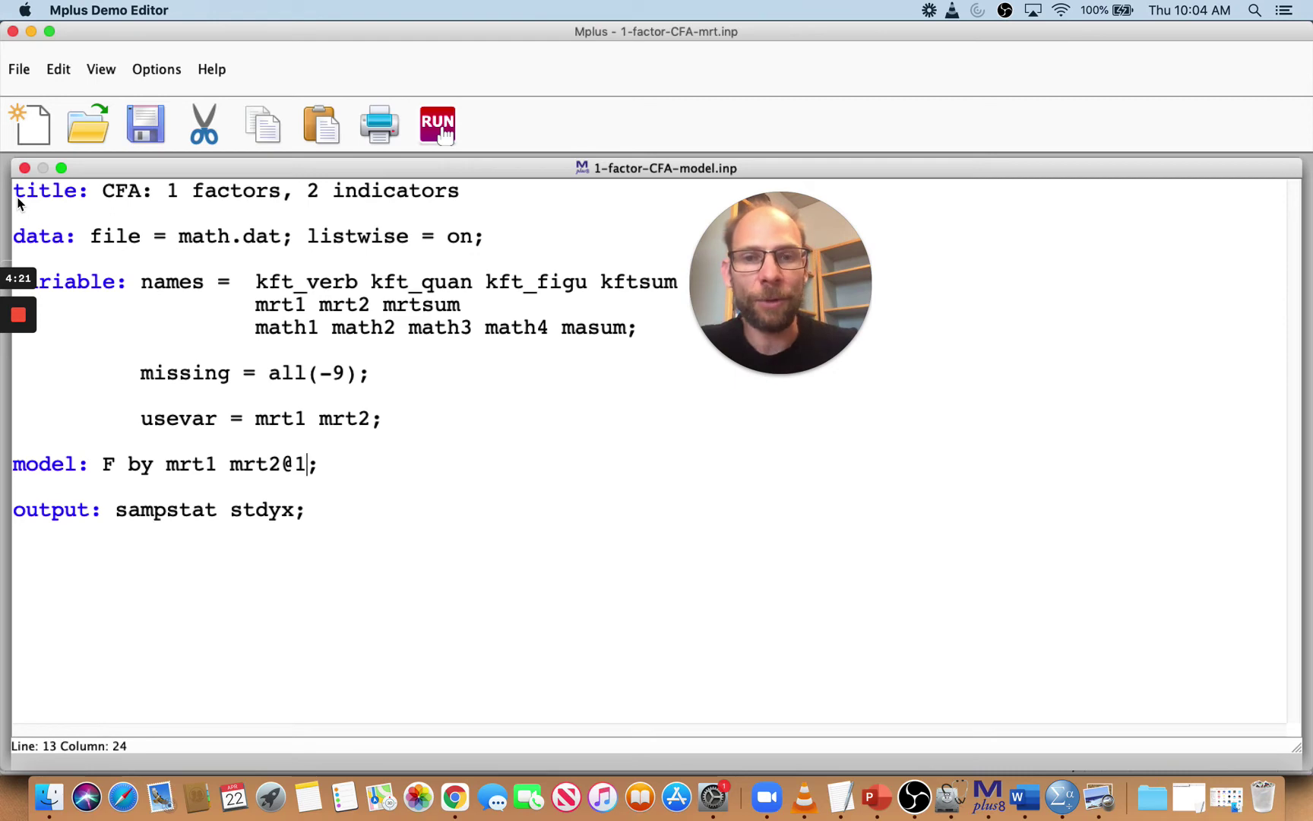
Remove the @1 fix on mrt2 and add masum to the usevar list
key(BackSpace)
key(BackSpace)
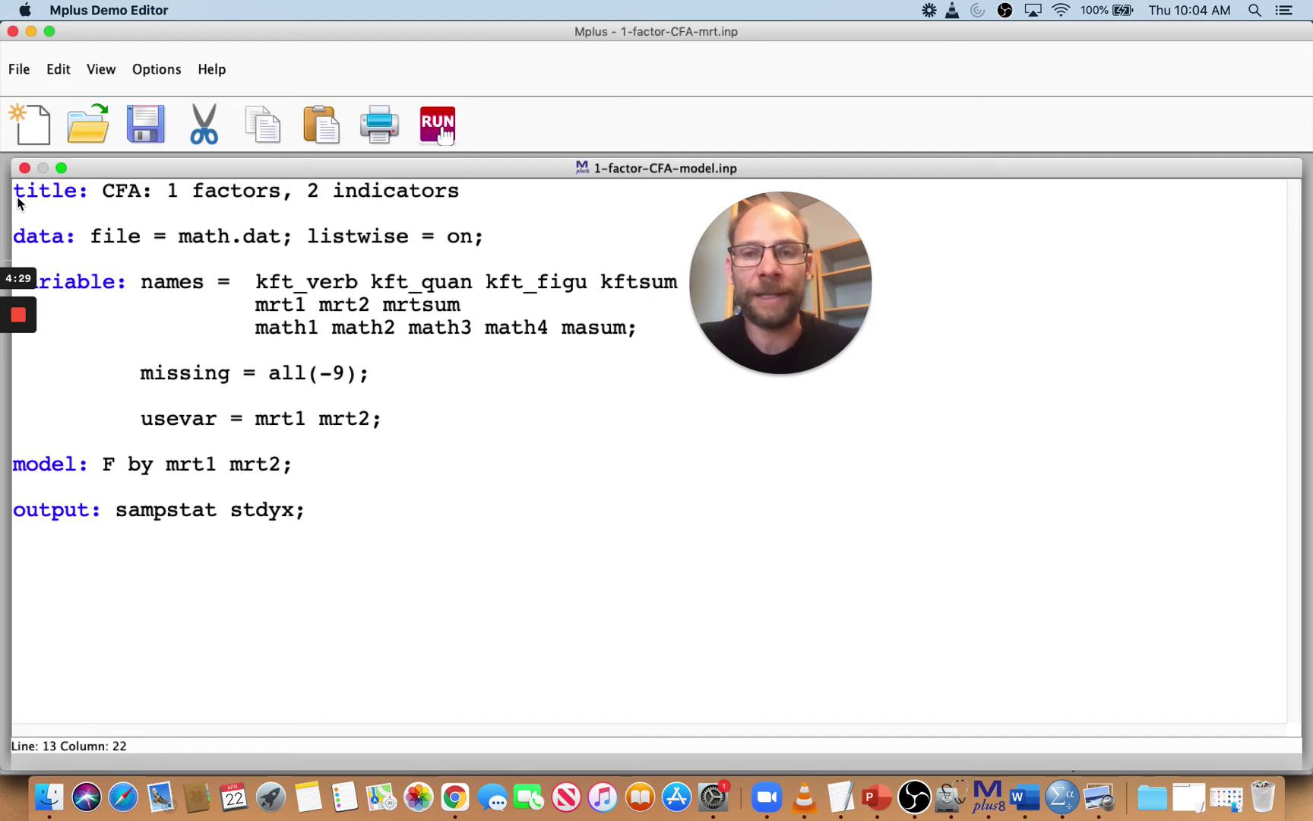
click(586, 328)
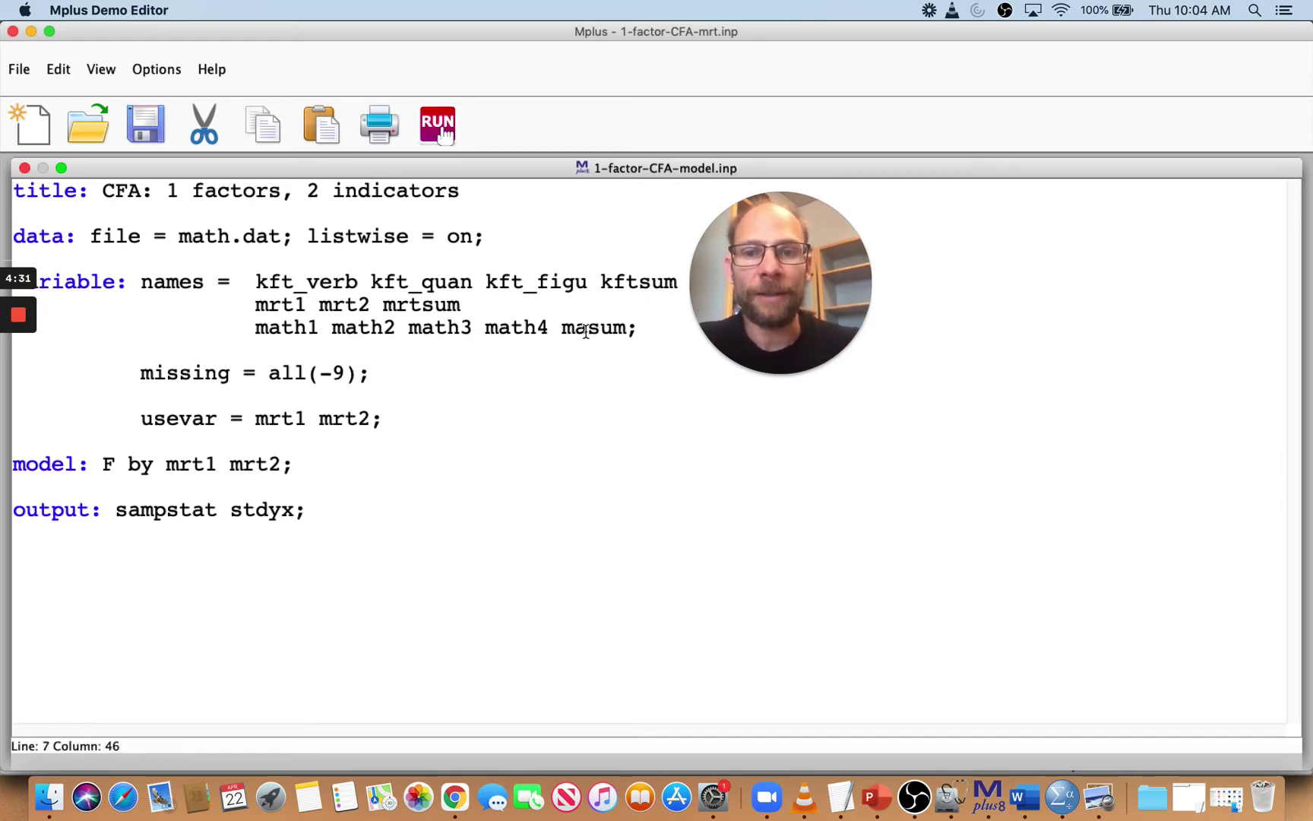
drag(626, 329, 565, 329)
key(super+c)
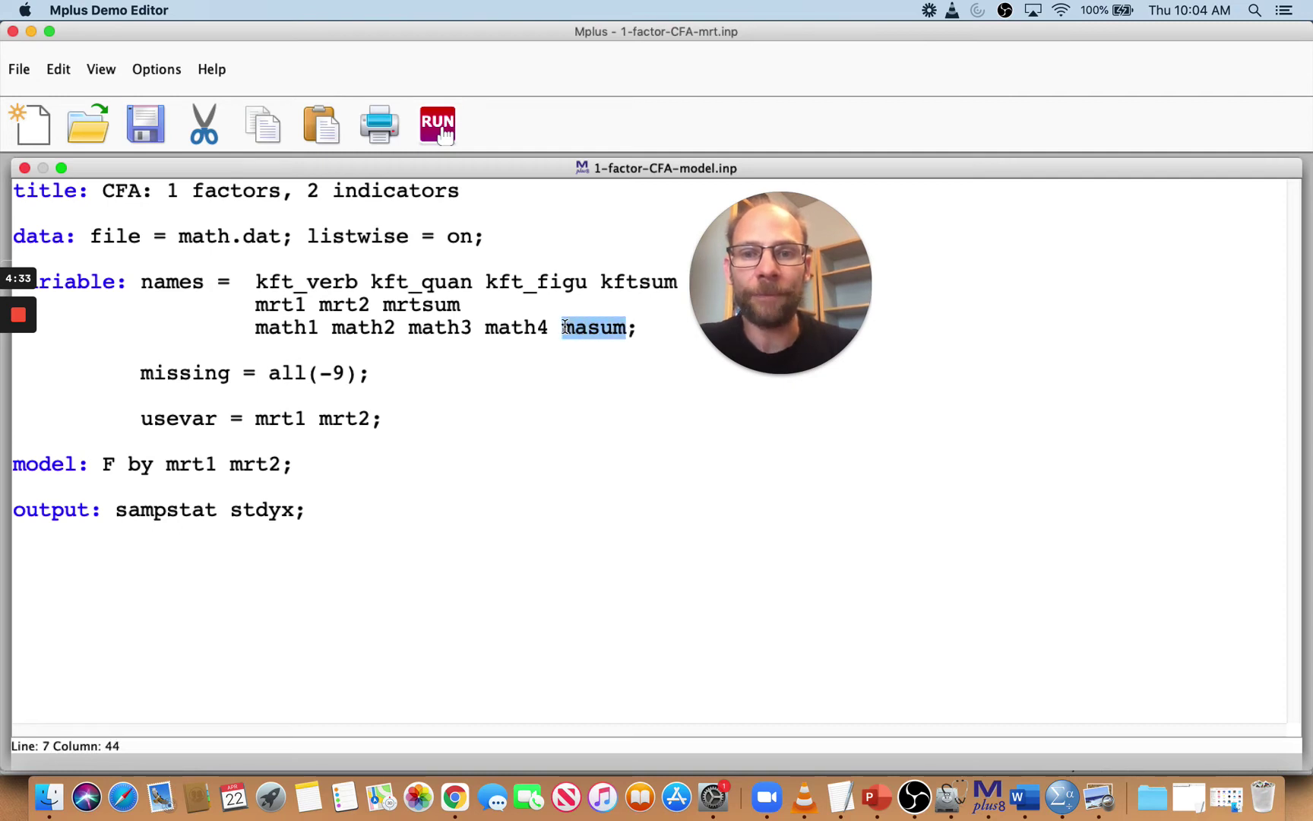
click(370, 420)
key(super+v)
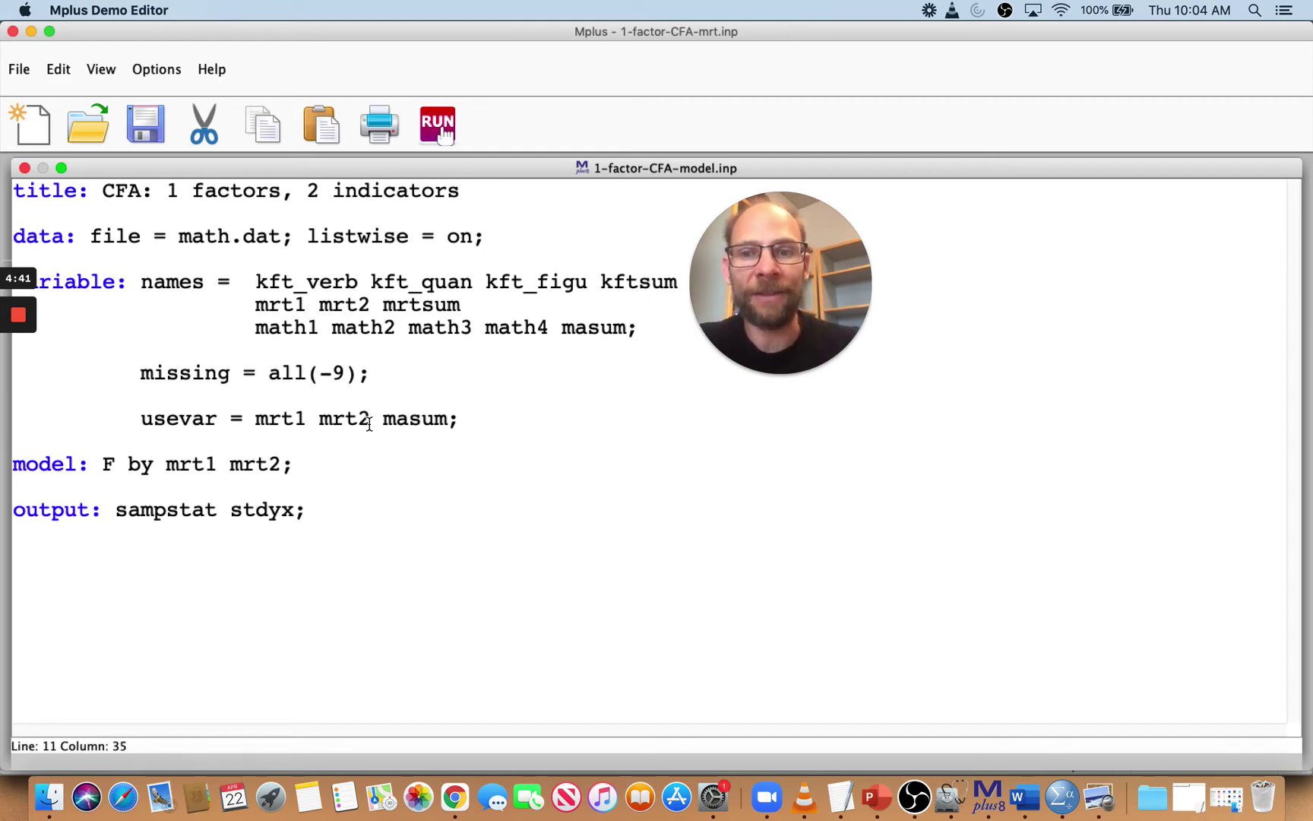
Add the line 'F with masum;' below the model statement
click(318, 461)
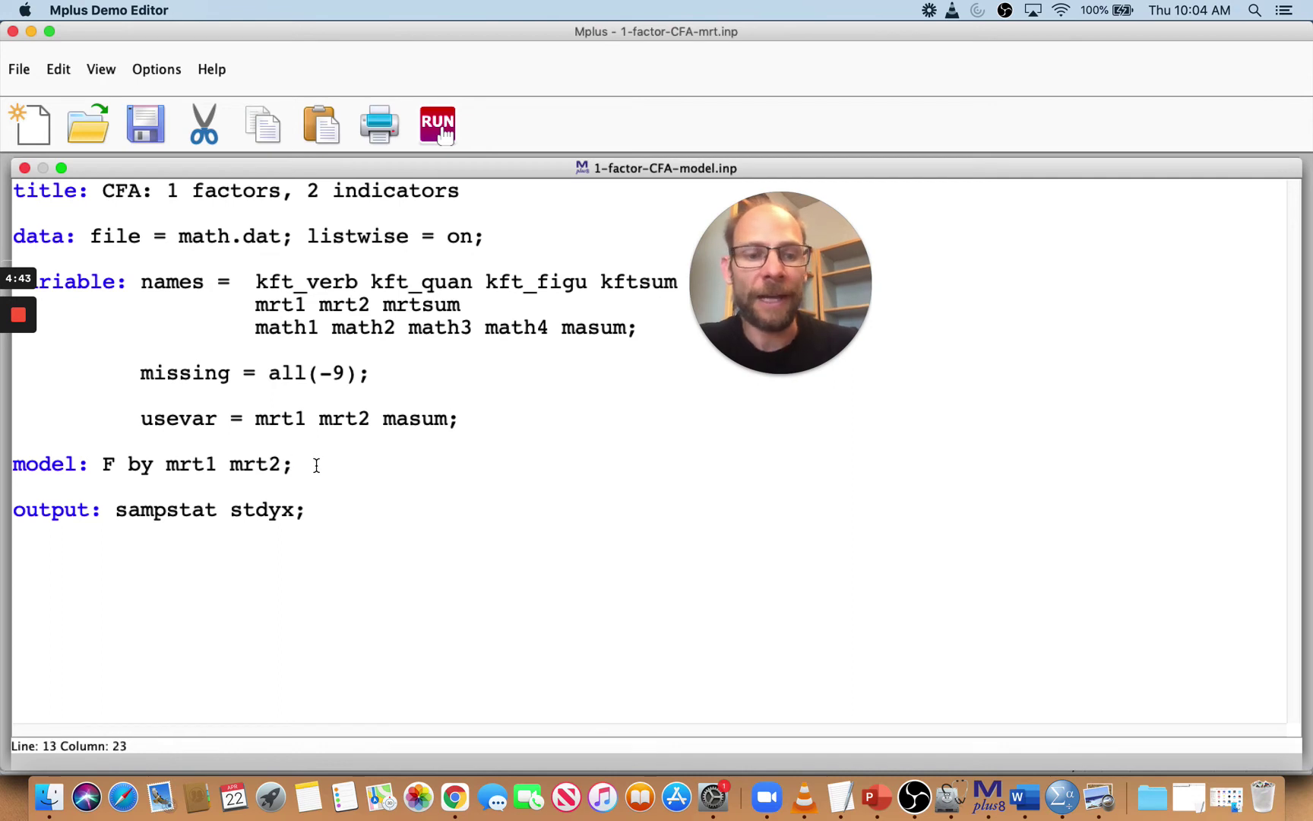
key(Return)
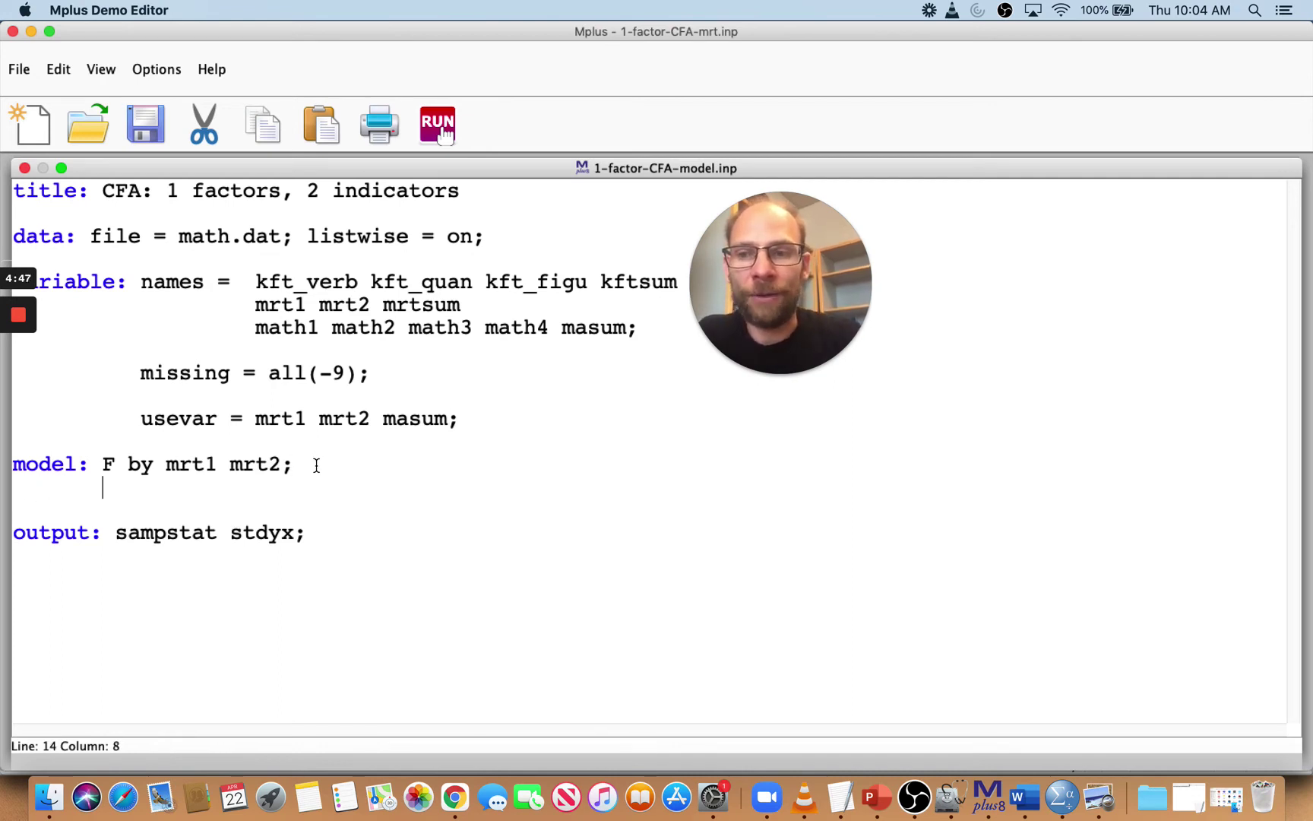
text(F w)
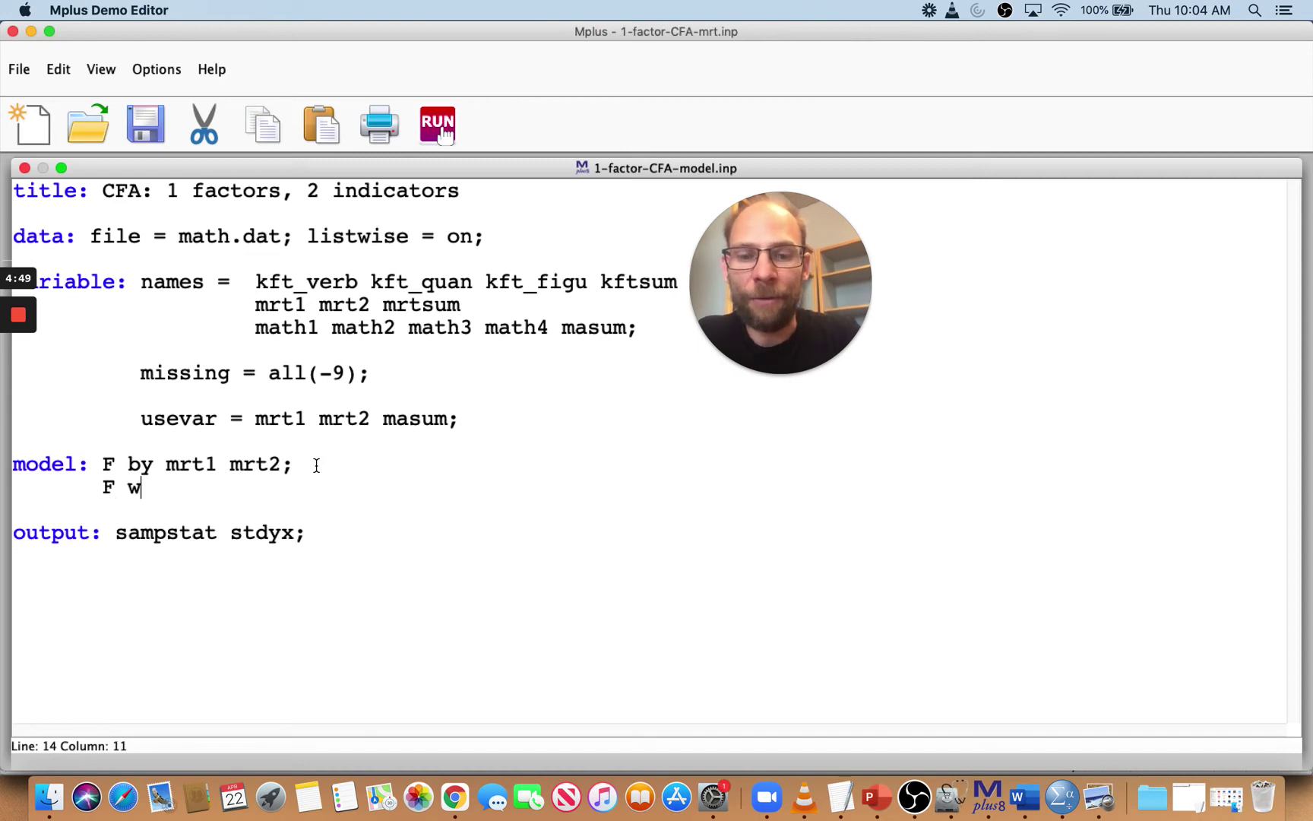
text(ith mas)
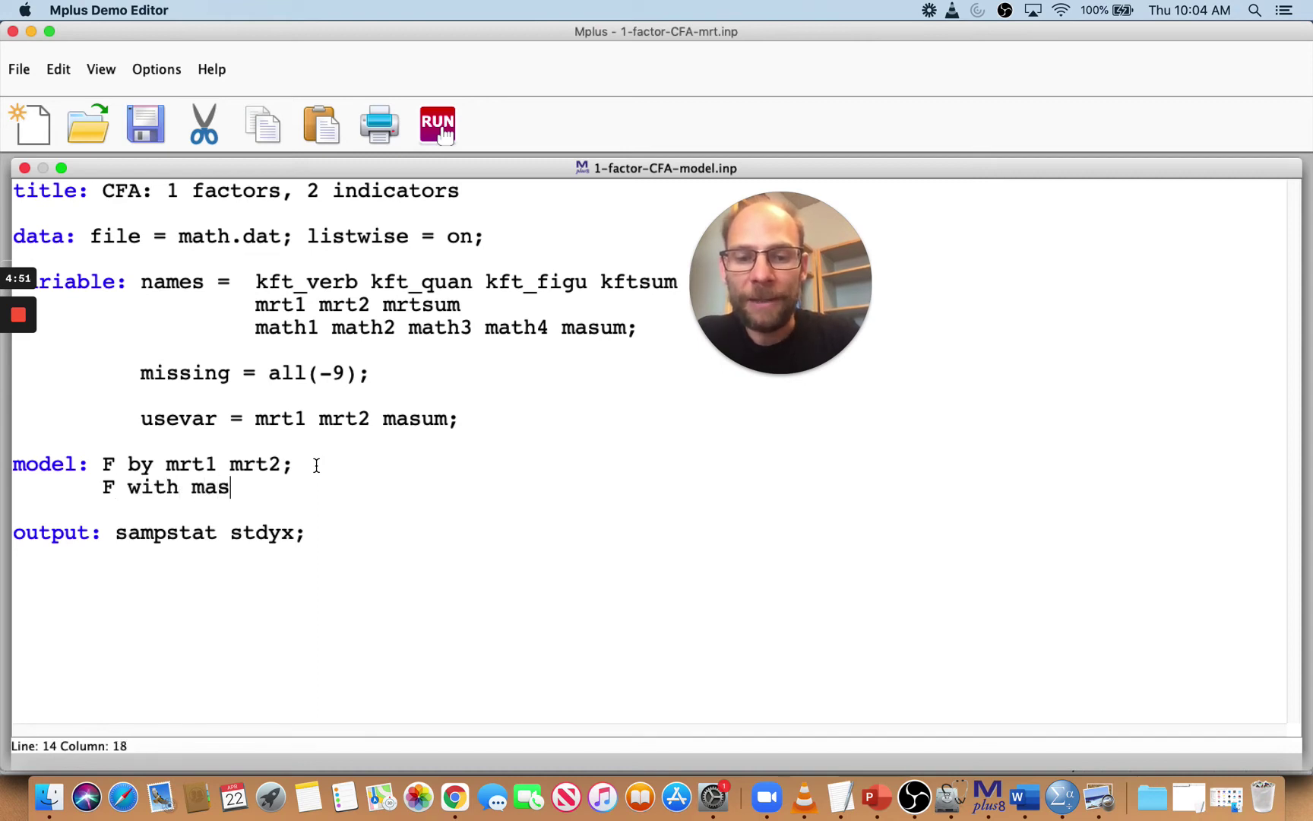
text(um;)
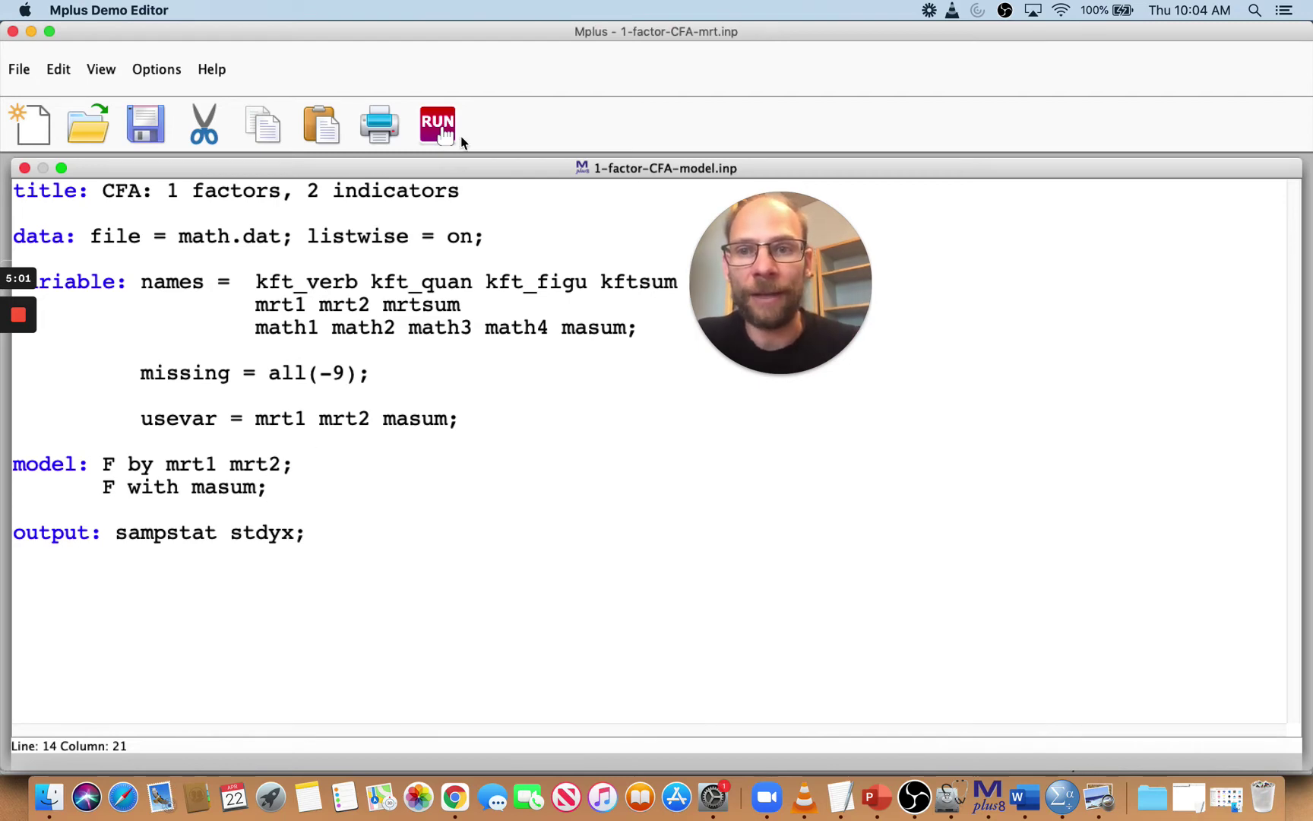
Save and run the masum model, then review 0 degrees of freedom and F WITH MASUM 3.734
click(438, 120)
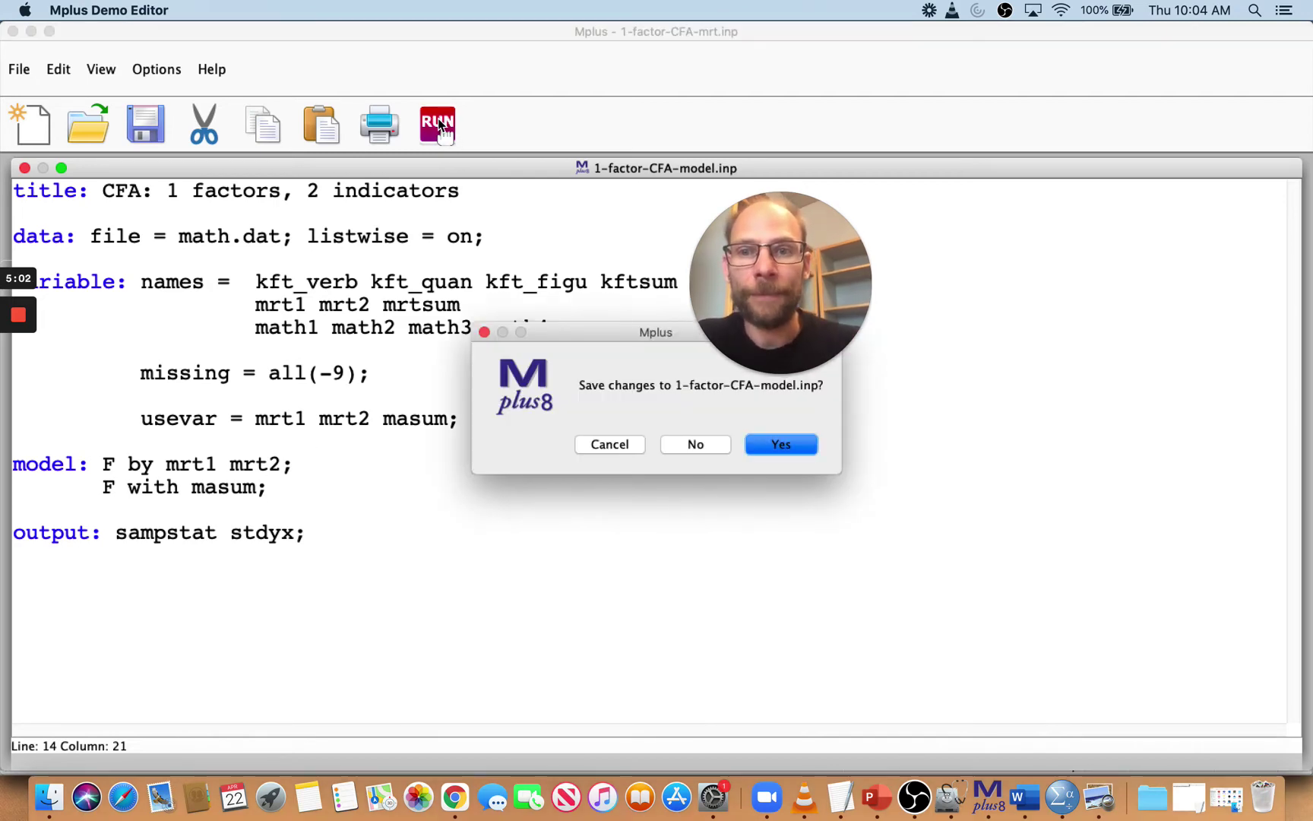
click(769, 447)
scroll(591, 545, down, 20)
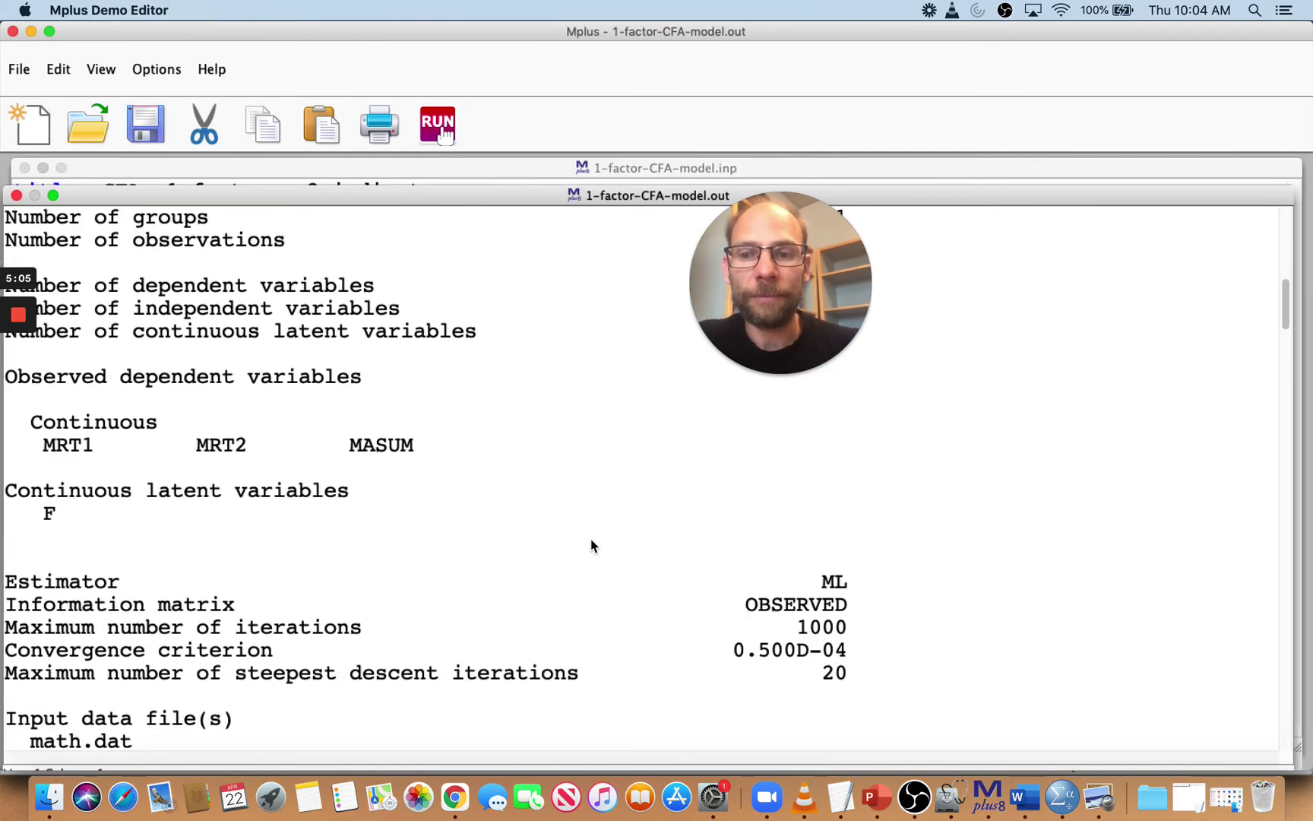
scroll(591, 541, down, 5)
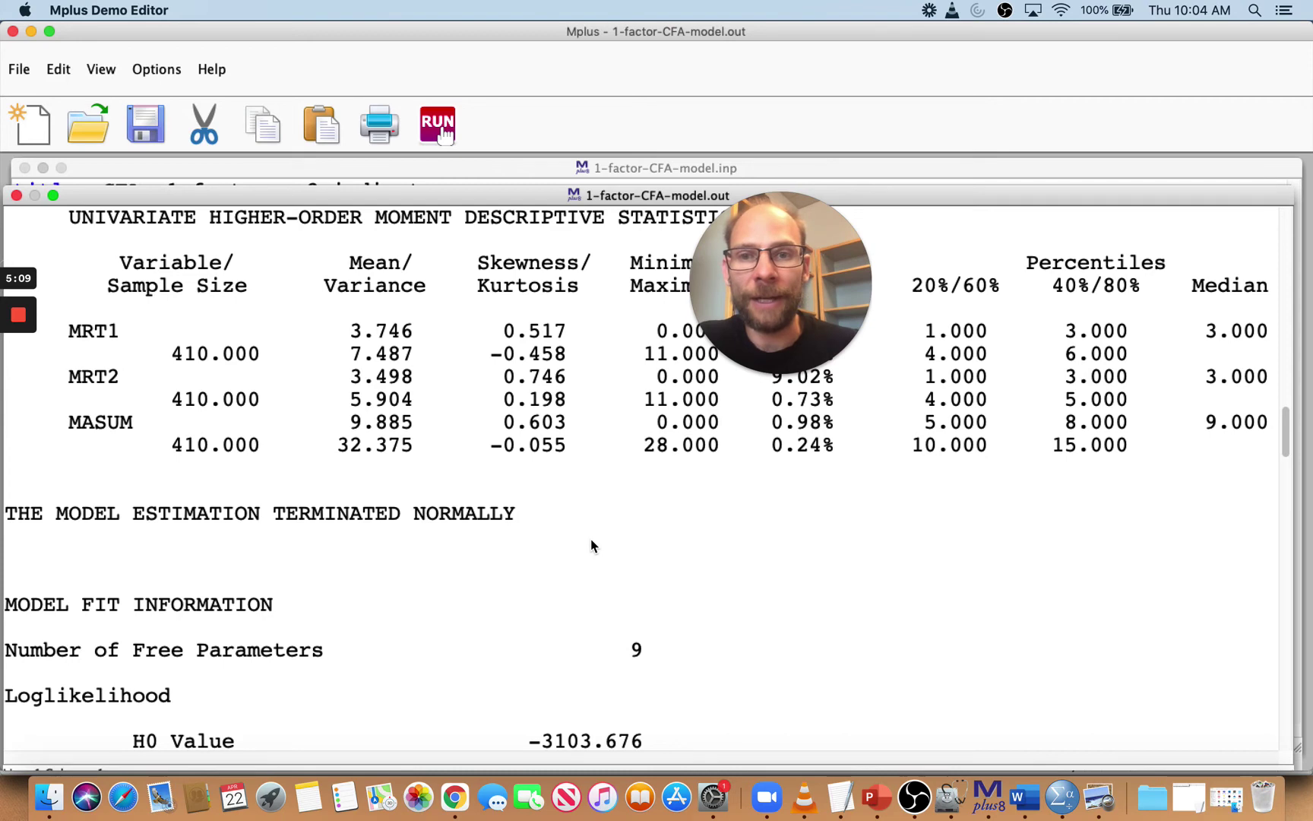
scroll(591, 545, down, 8)
scroll(591, 545, down, 3)
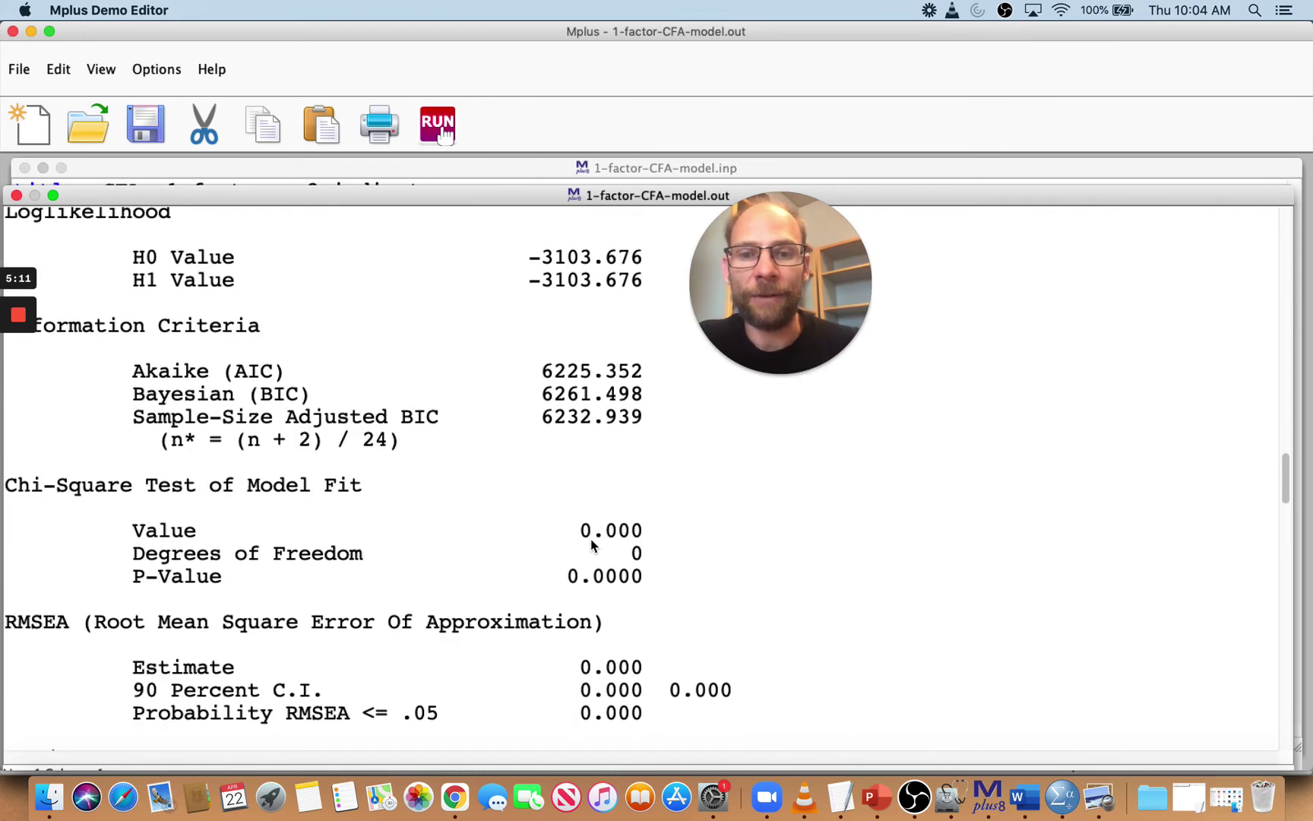
drag(135, 554, 683, 557)
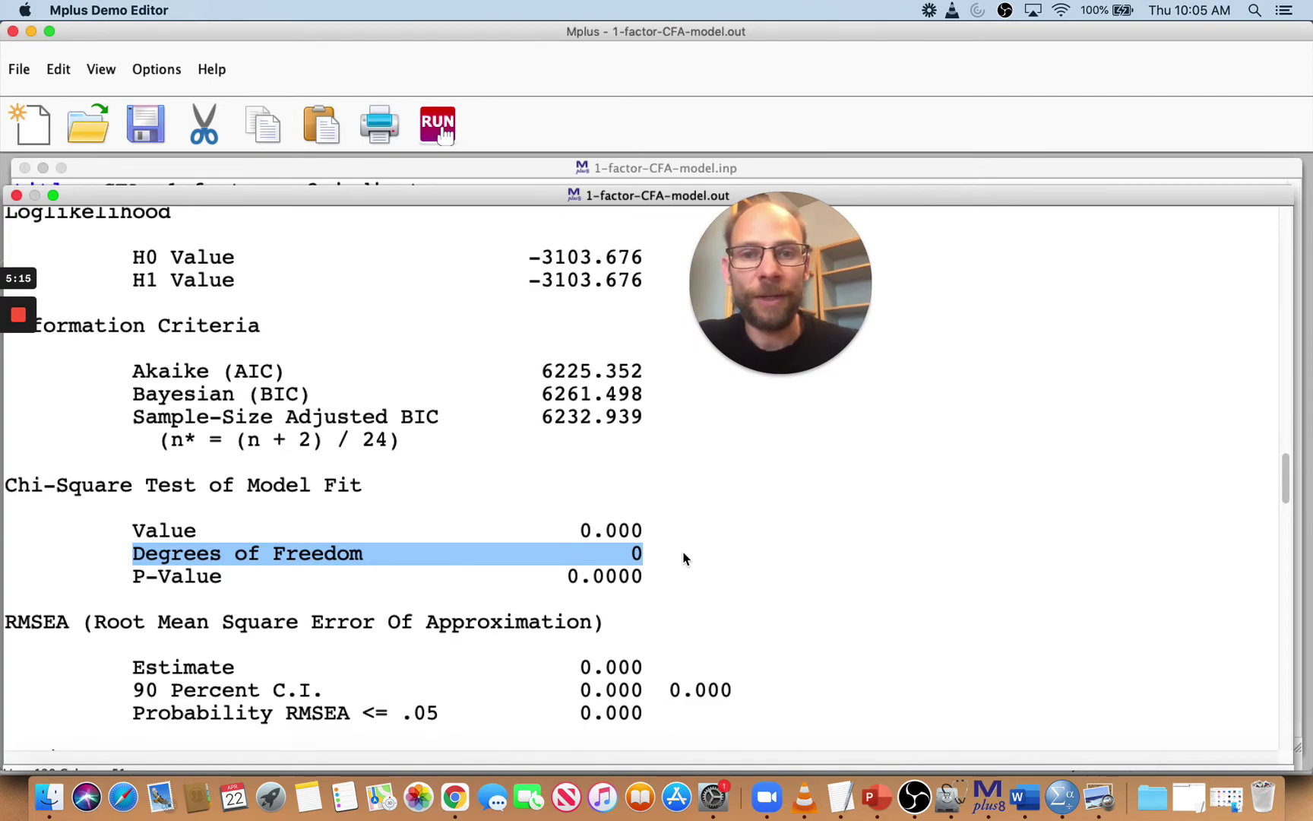
scroll(683, 558, down, 15)
scroll(683, 558, down, 3)
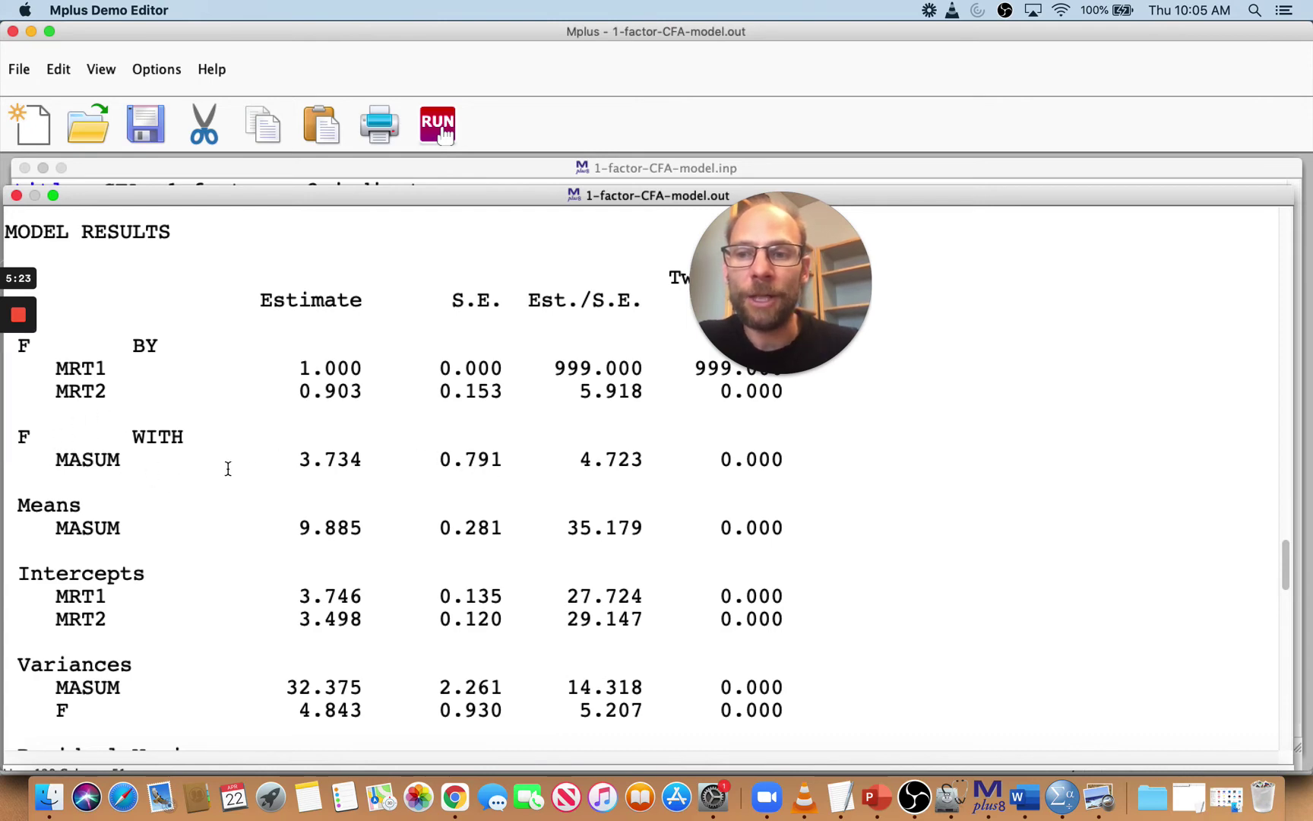
drag(298, 459, 361, 461)
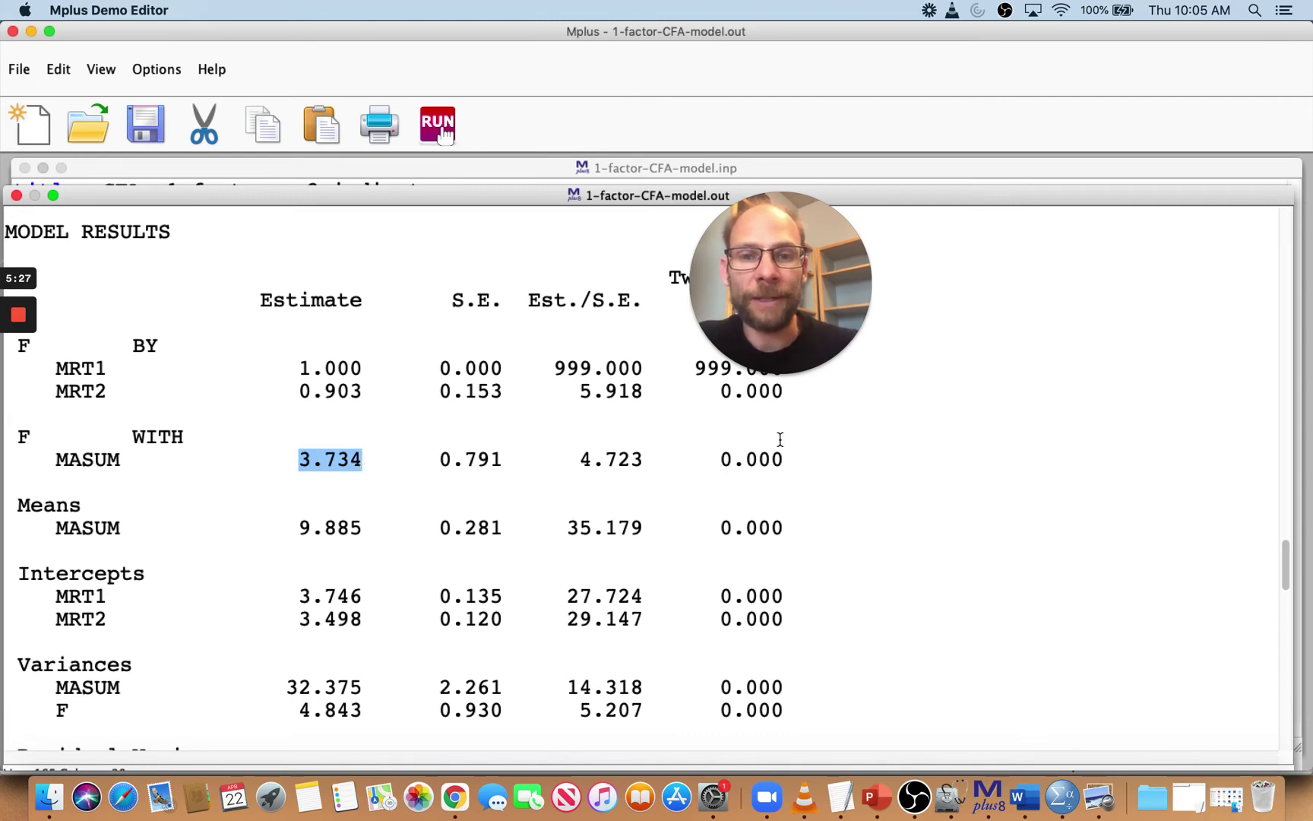
drag(720, 459, 788, 460)
scroll(788, 460, down, 10)
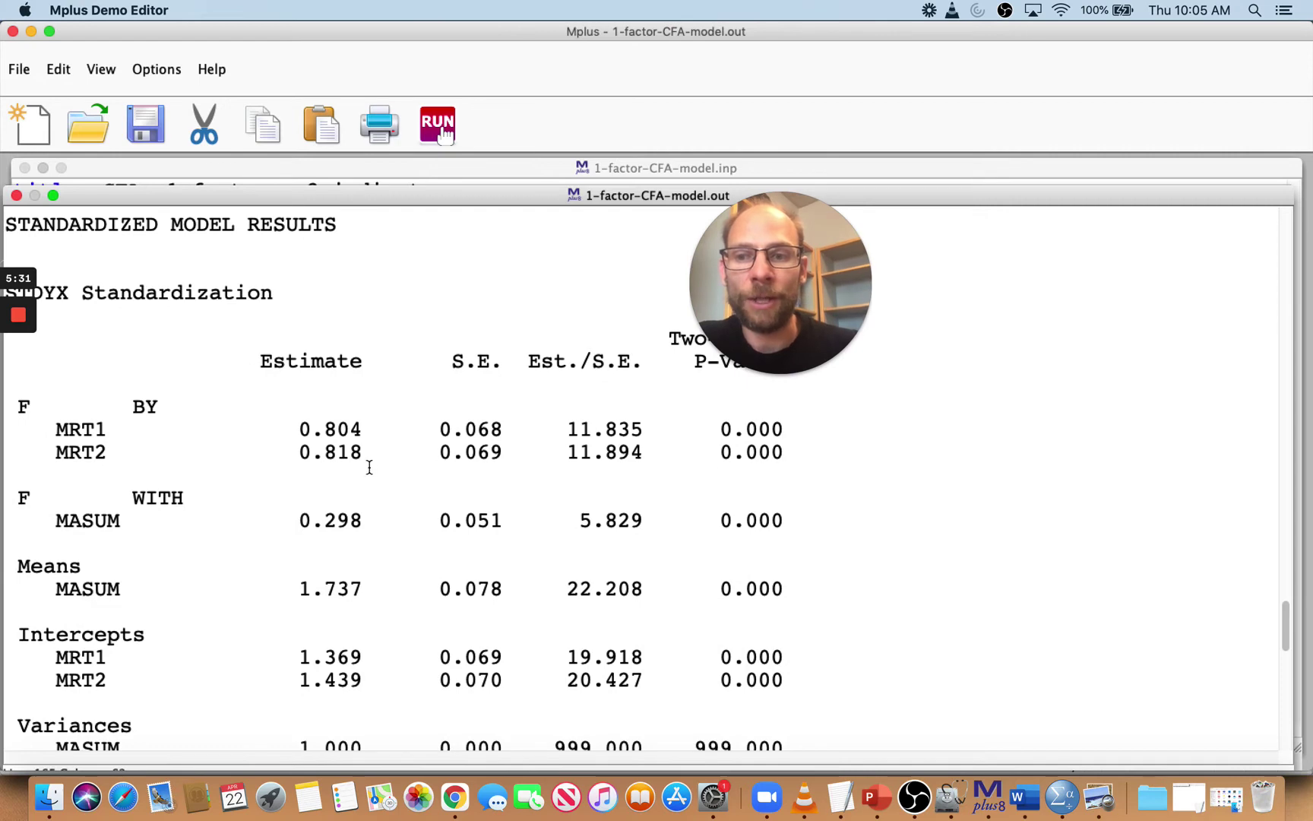
drag(298, 521, 375, 521)
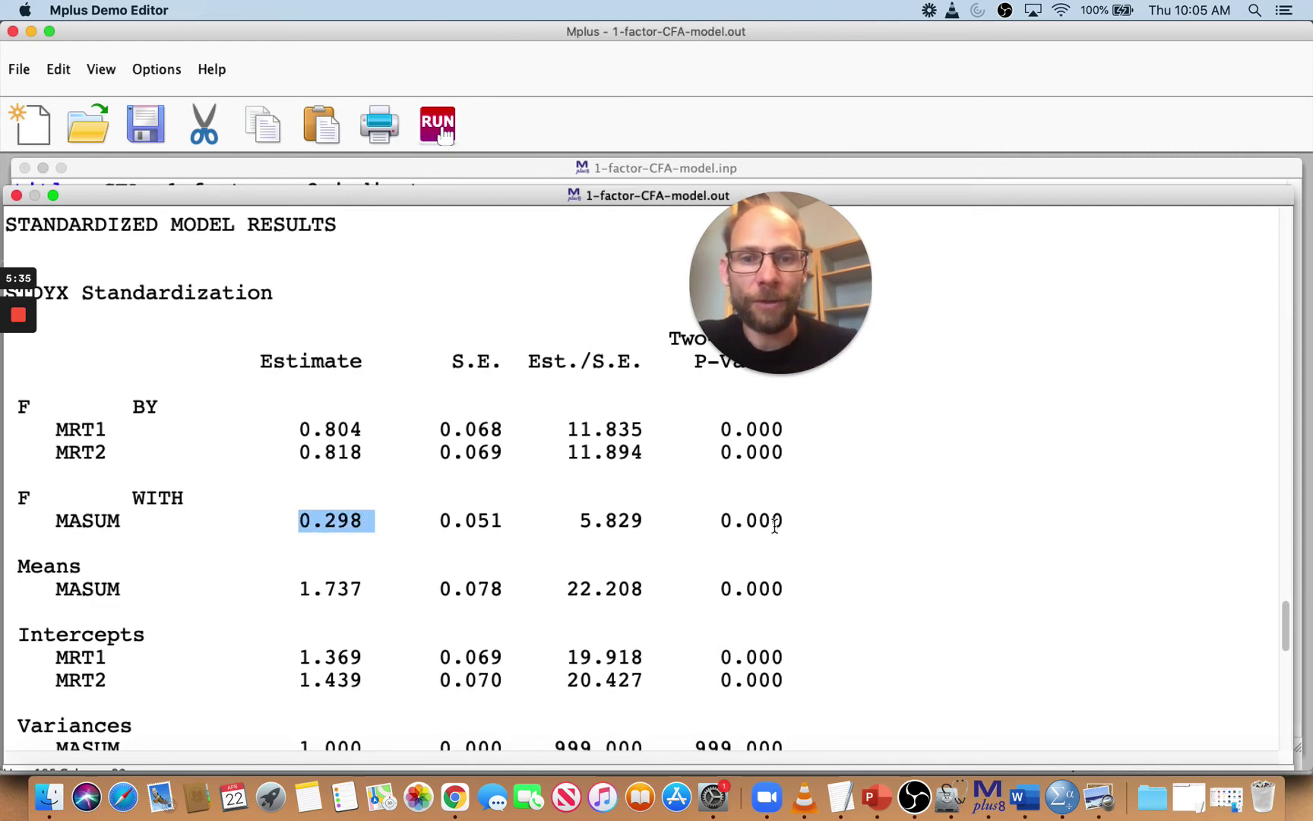
drag(721, 521, 791, 525)
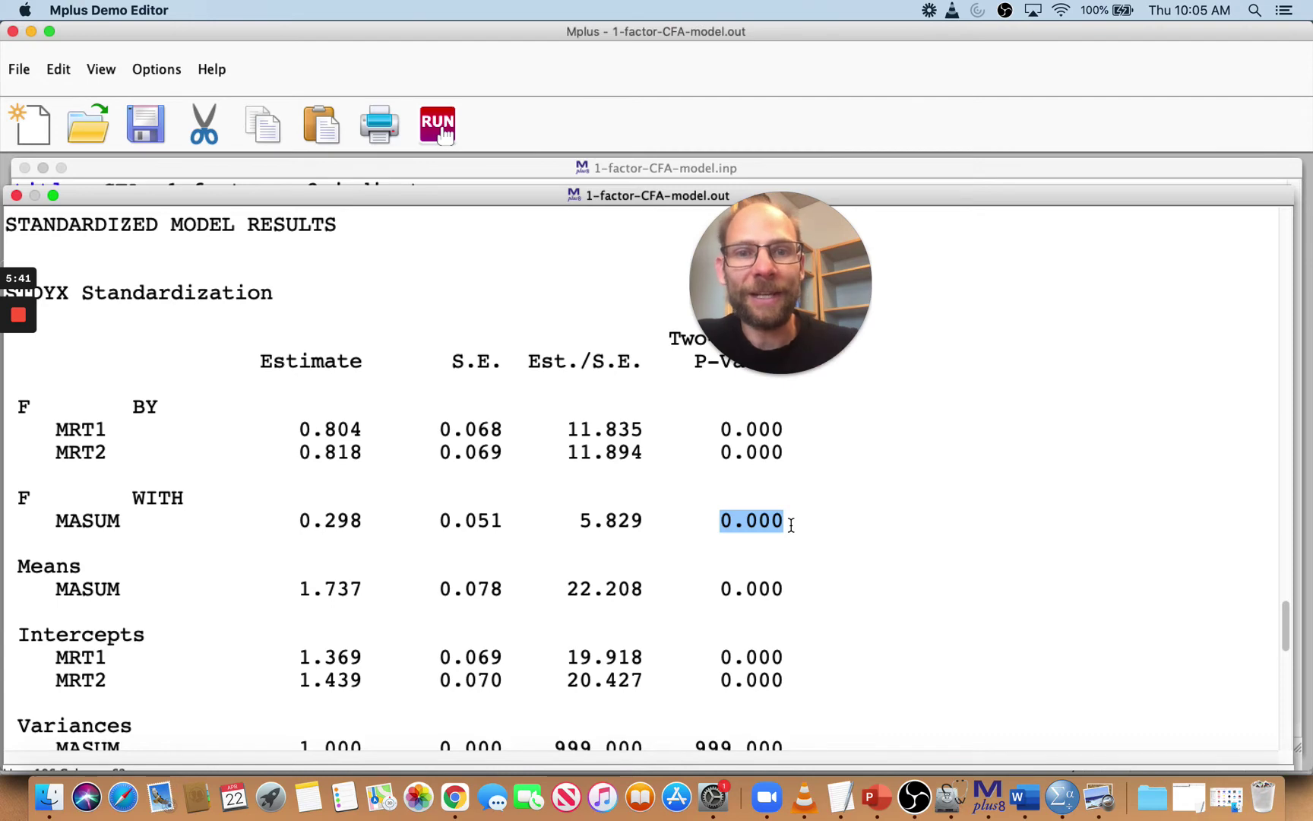
scroll(584, 349, up, 5)
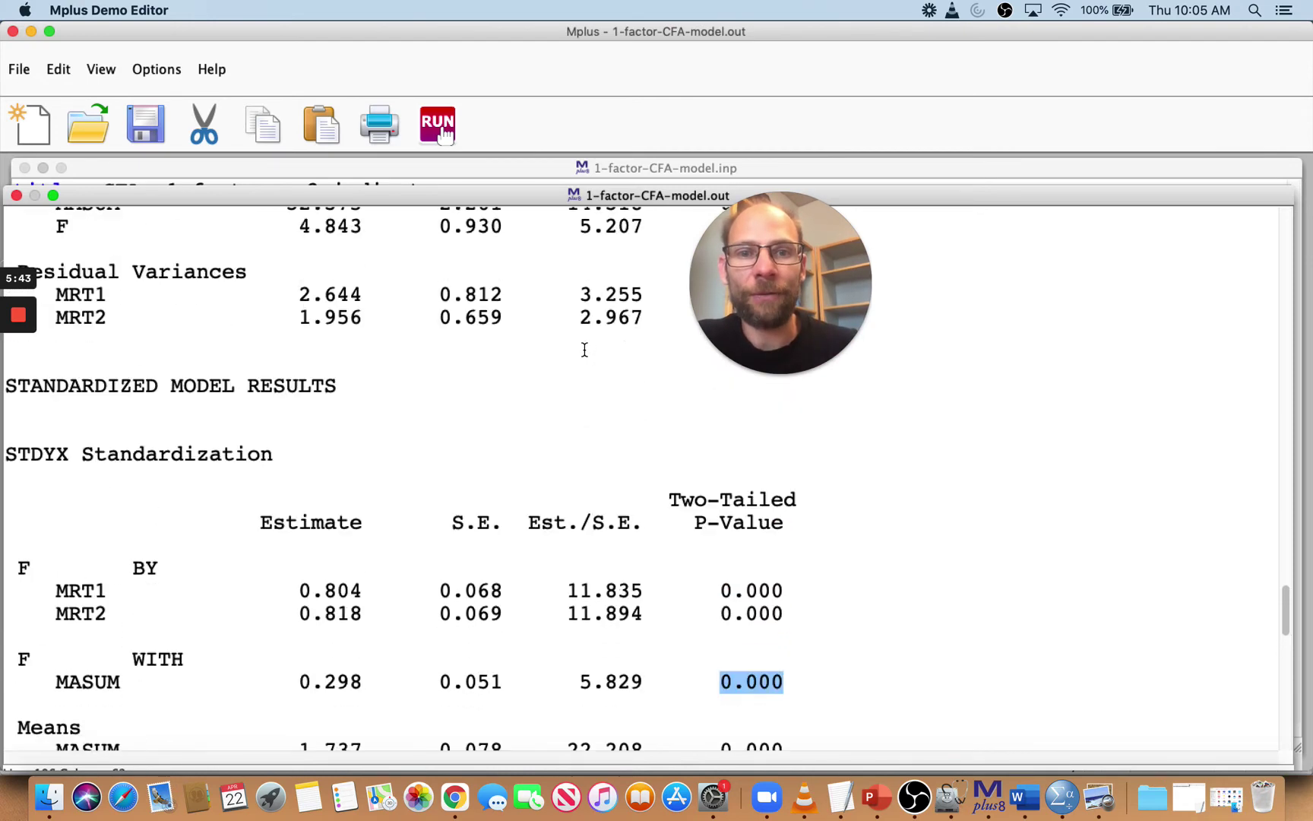
scroll(584, 349, up, 3)
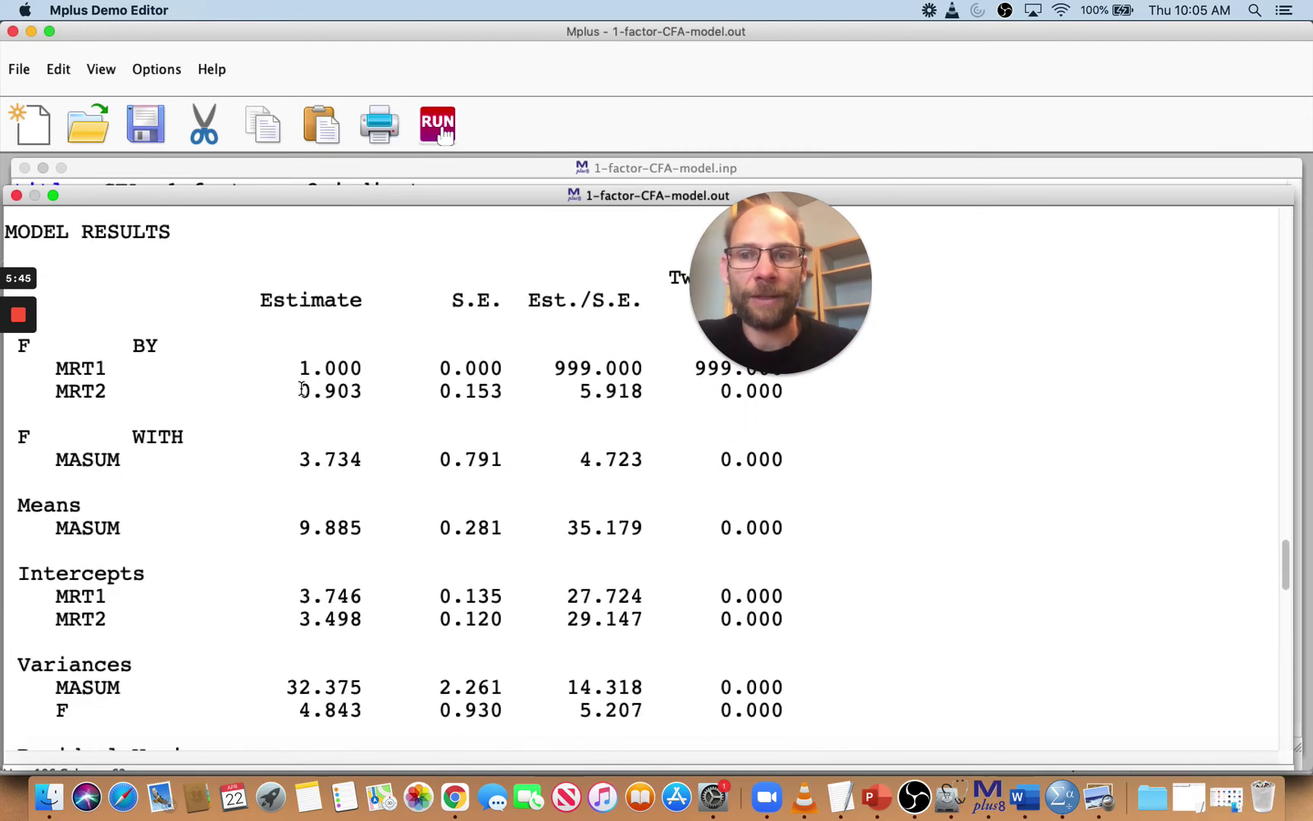
drag(300, 390, 372, 390)
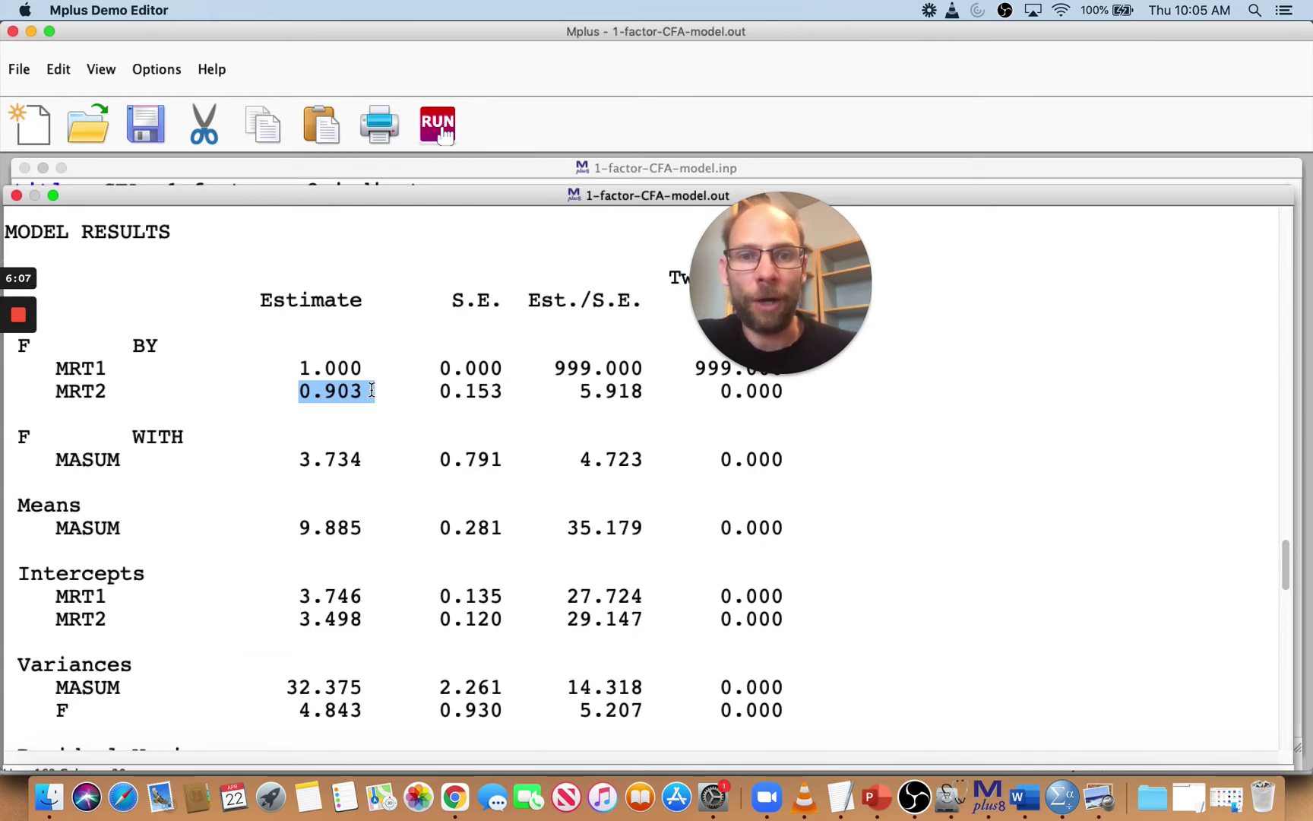
Close the masum files, maximize 1-factor-CFA-mrt.inp, and run 'F by mrt1 mrt2 mrtsum'
click(16, 196)
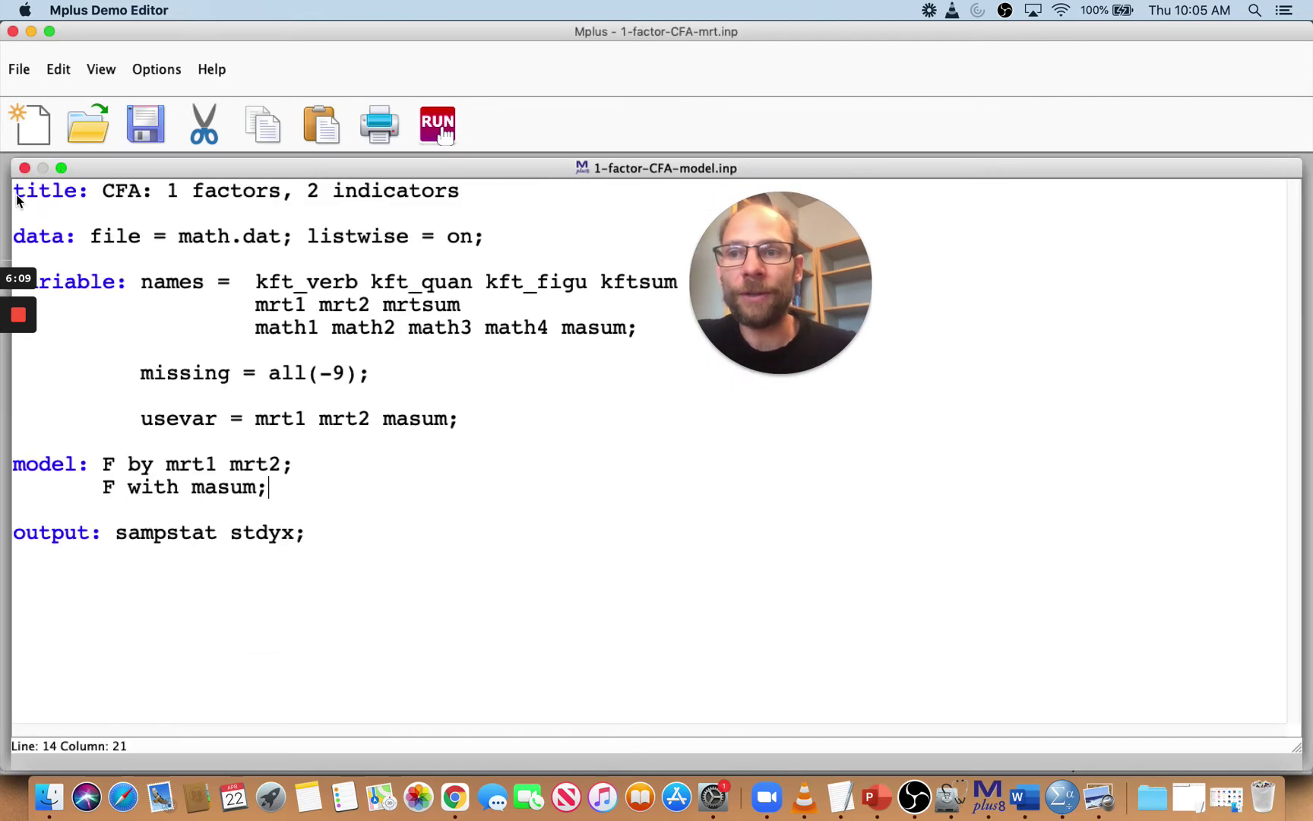
click(25, 169)
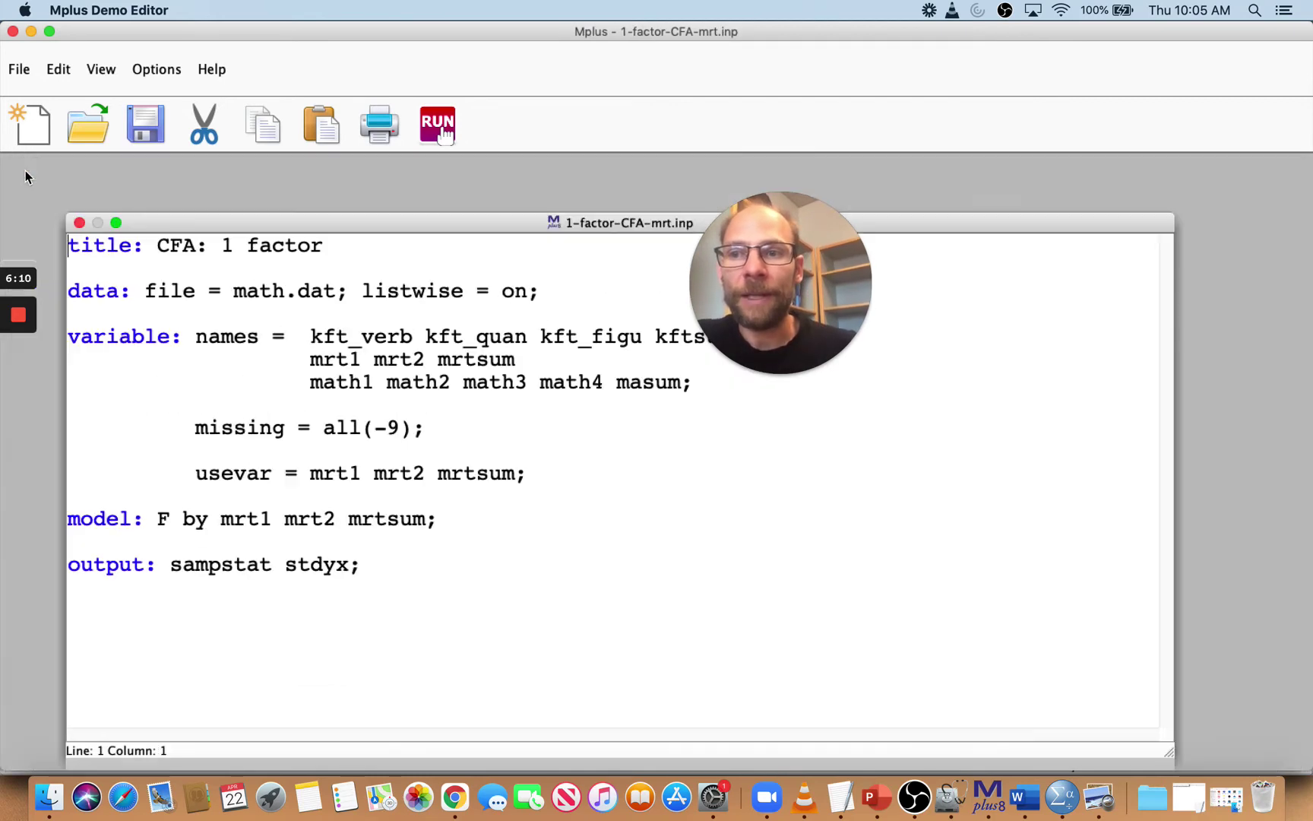
click(116, 222)
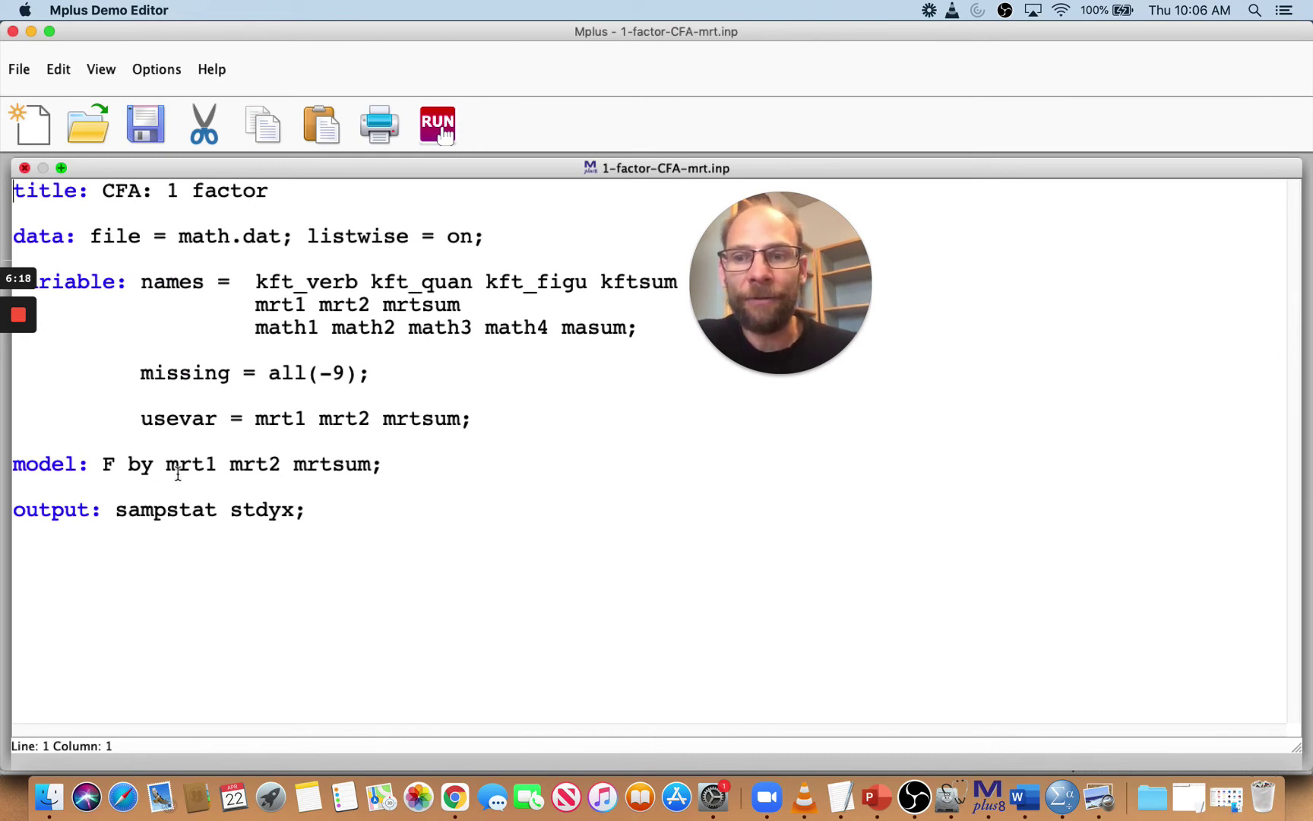
drag(167, 465, 278, 469)
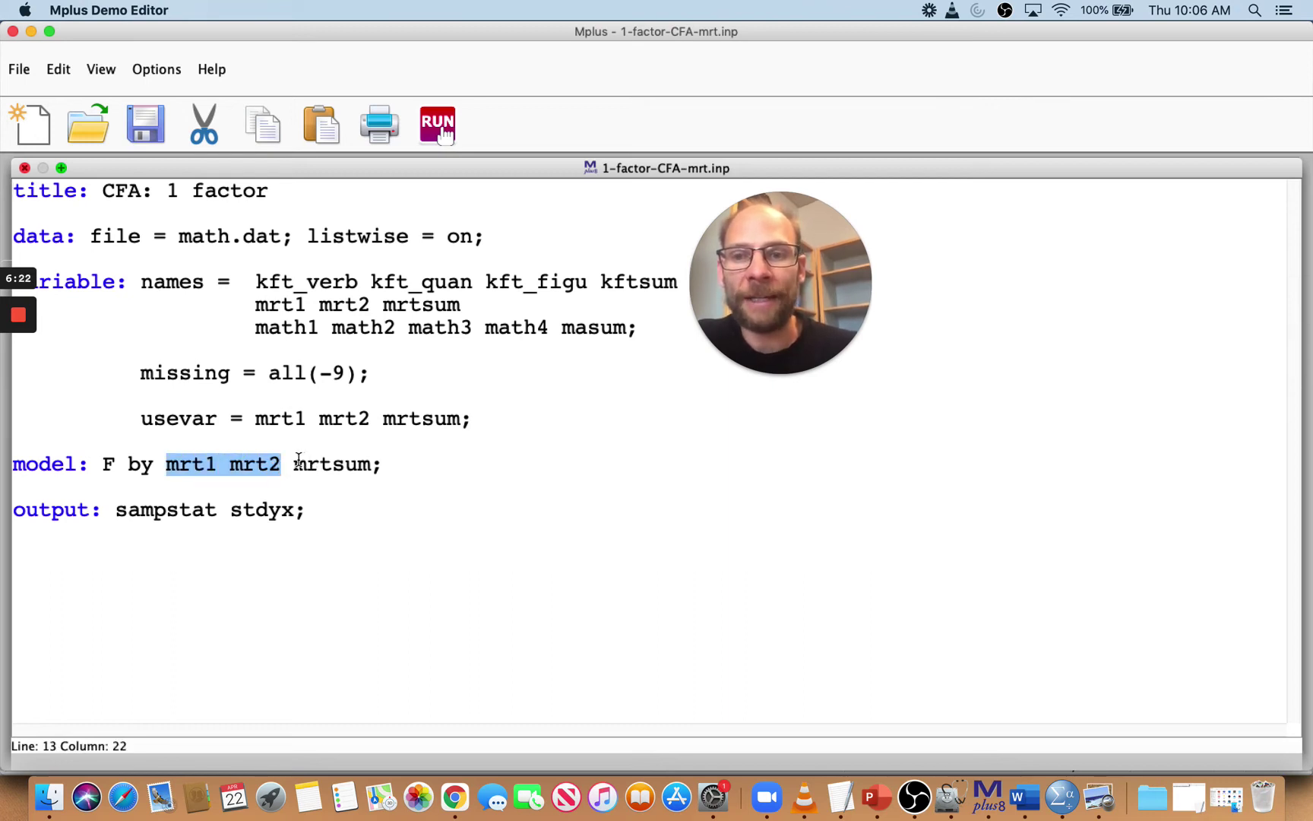
drag(295, 465, 378, 465)
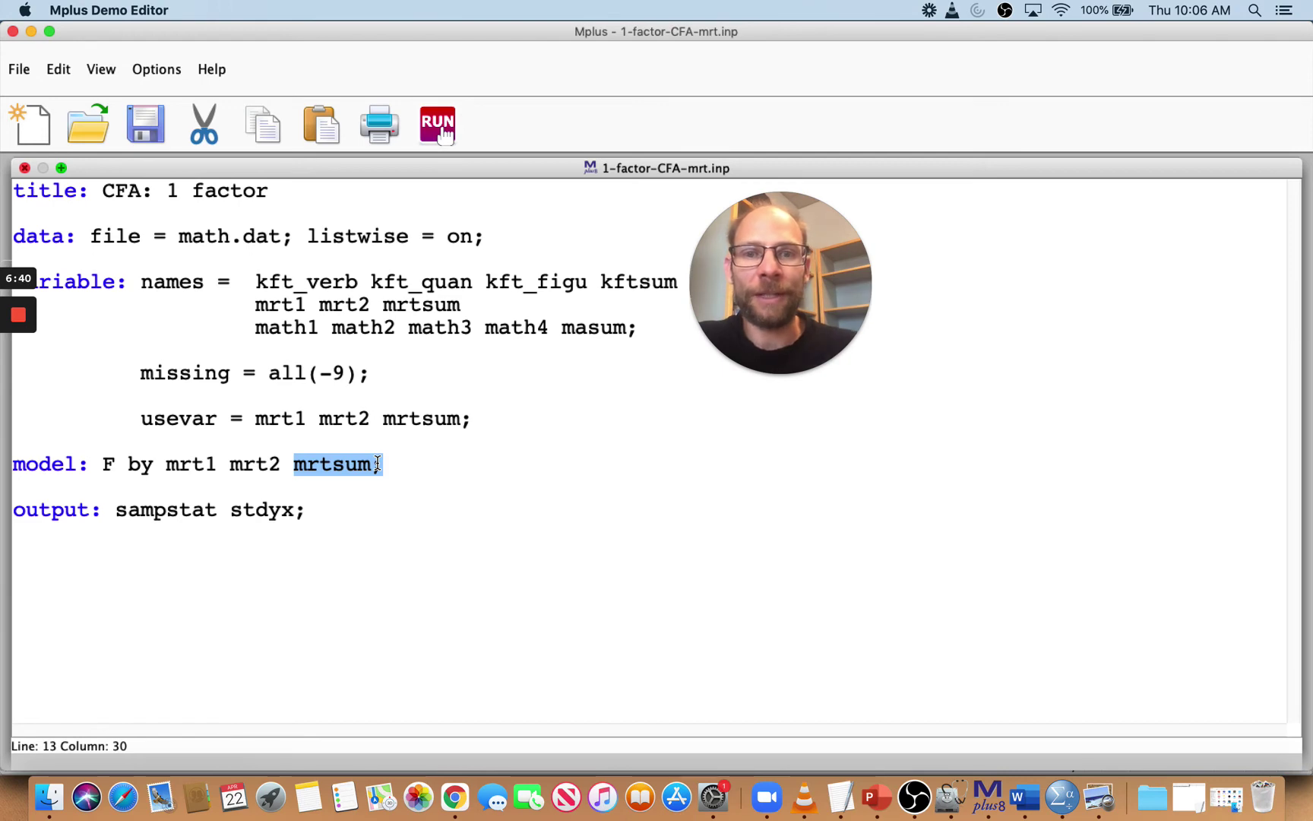
click(439, 131)
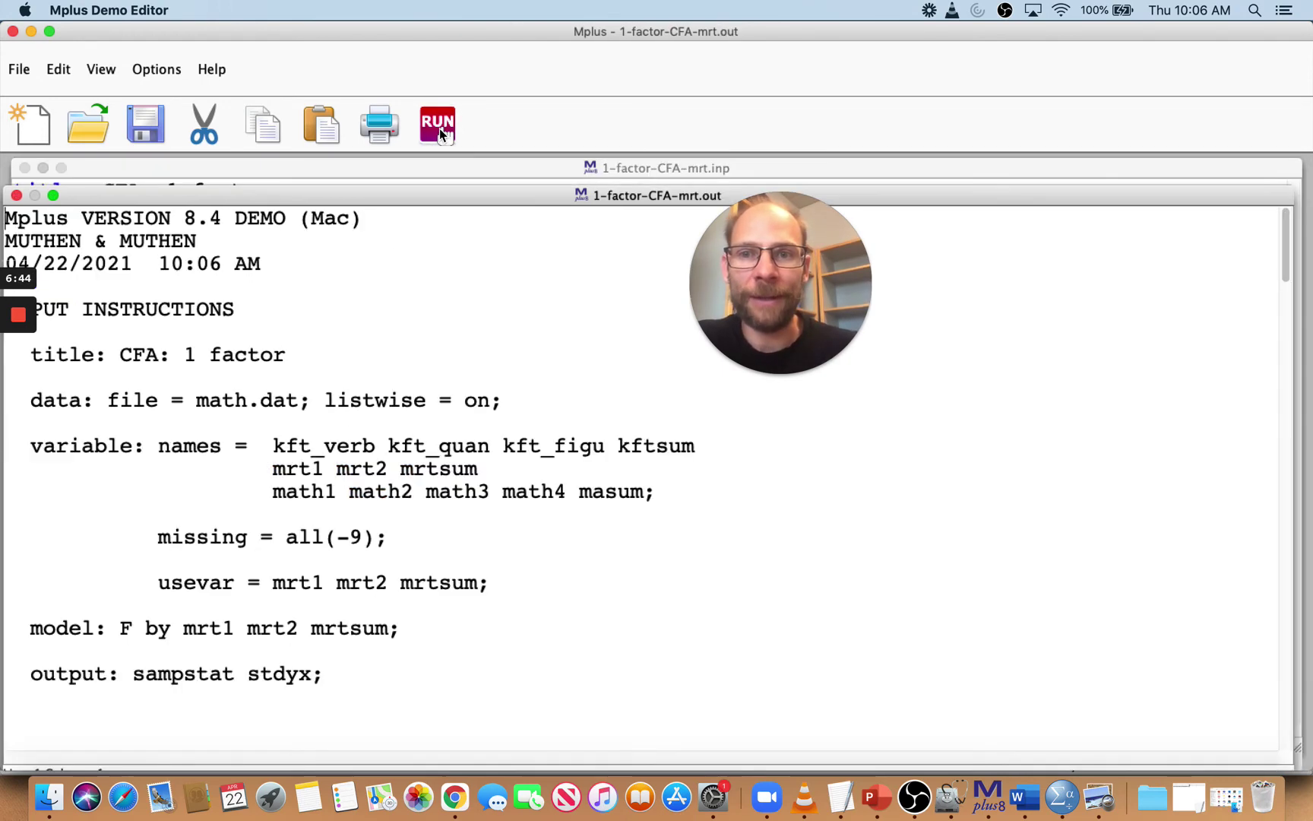
Scroll 1-factor-CFA-mrt.out to the NO CONVERGENCE warning and MRTSUM correlations of 0.927 and 0.909
scroll(448, 457, down, 10)
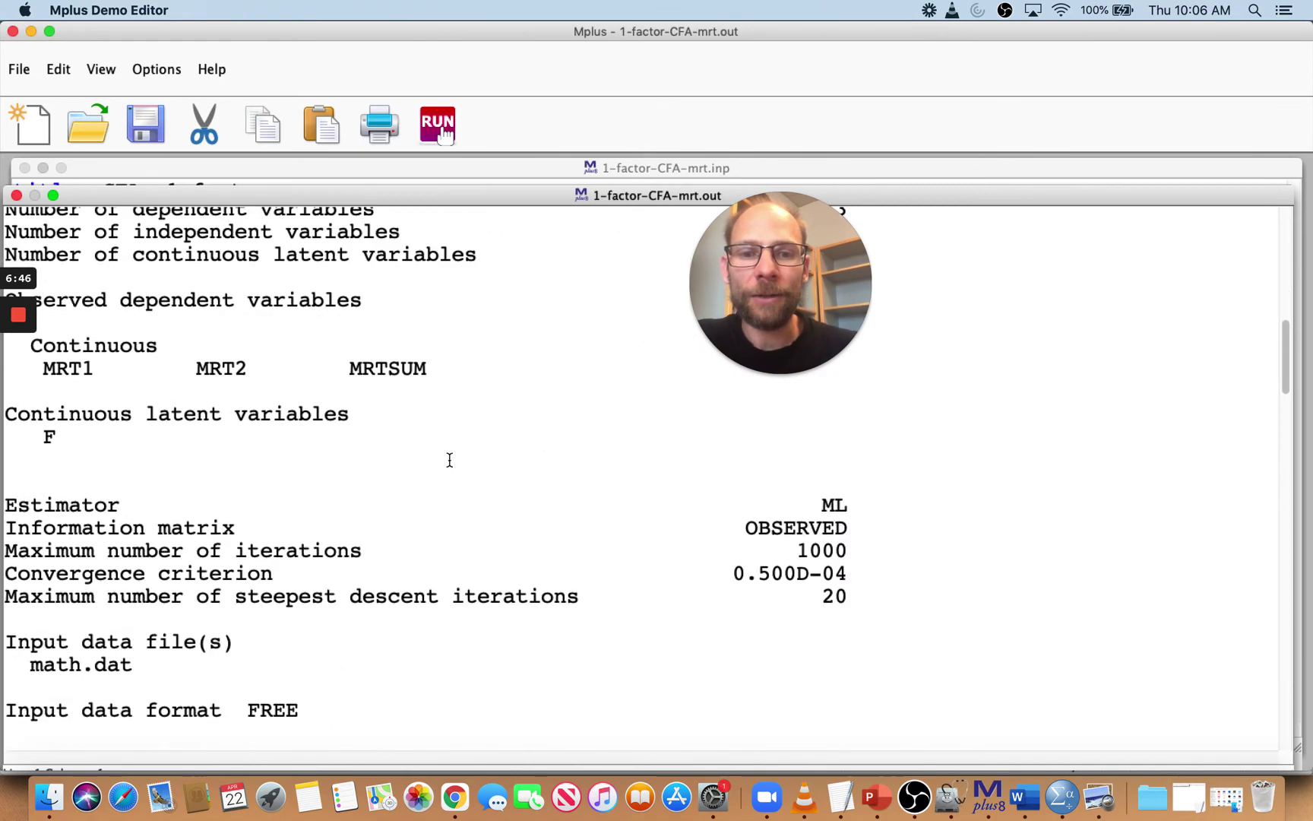
scroll(449, 460, down, 15)
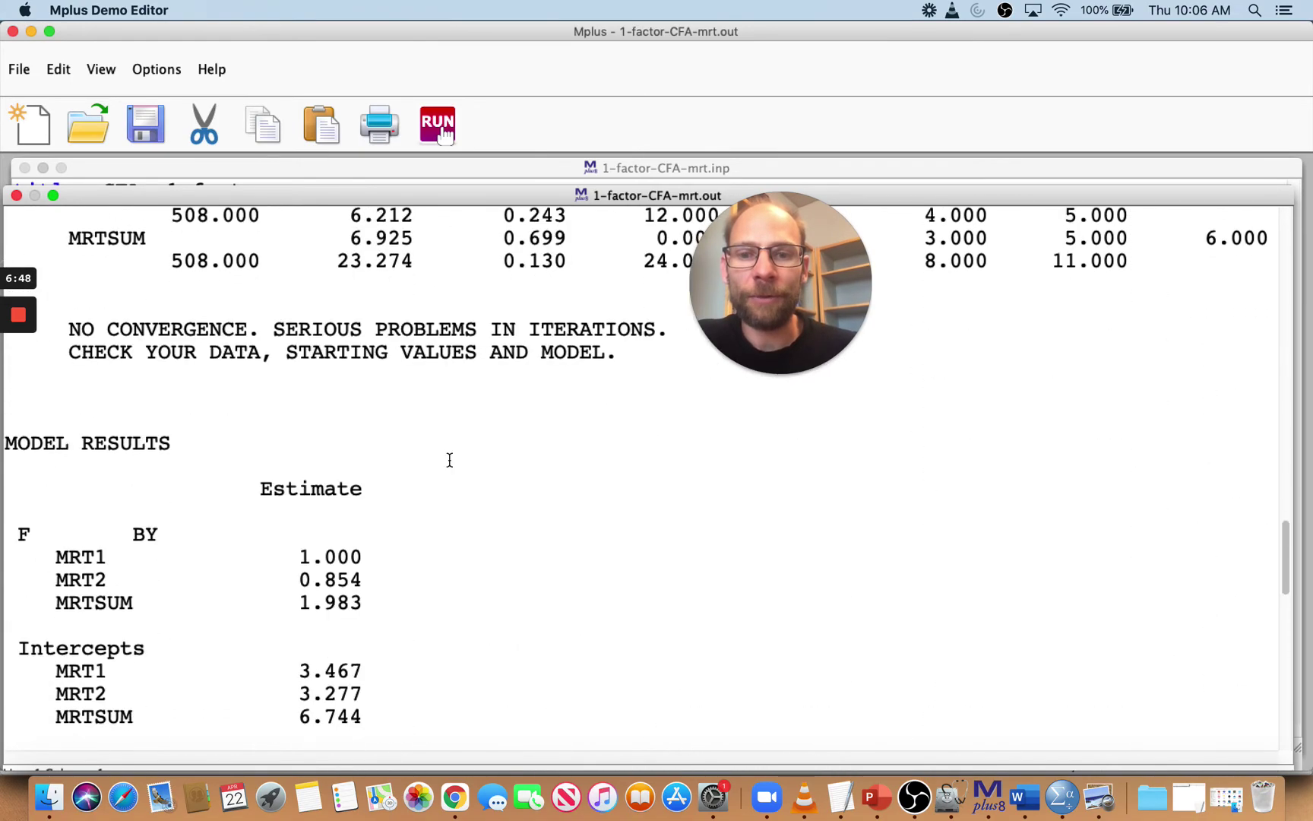
scroll(449, 459, down, 2)
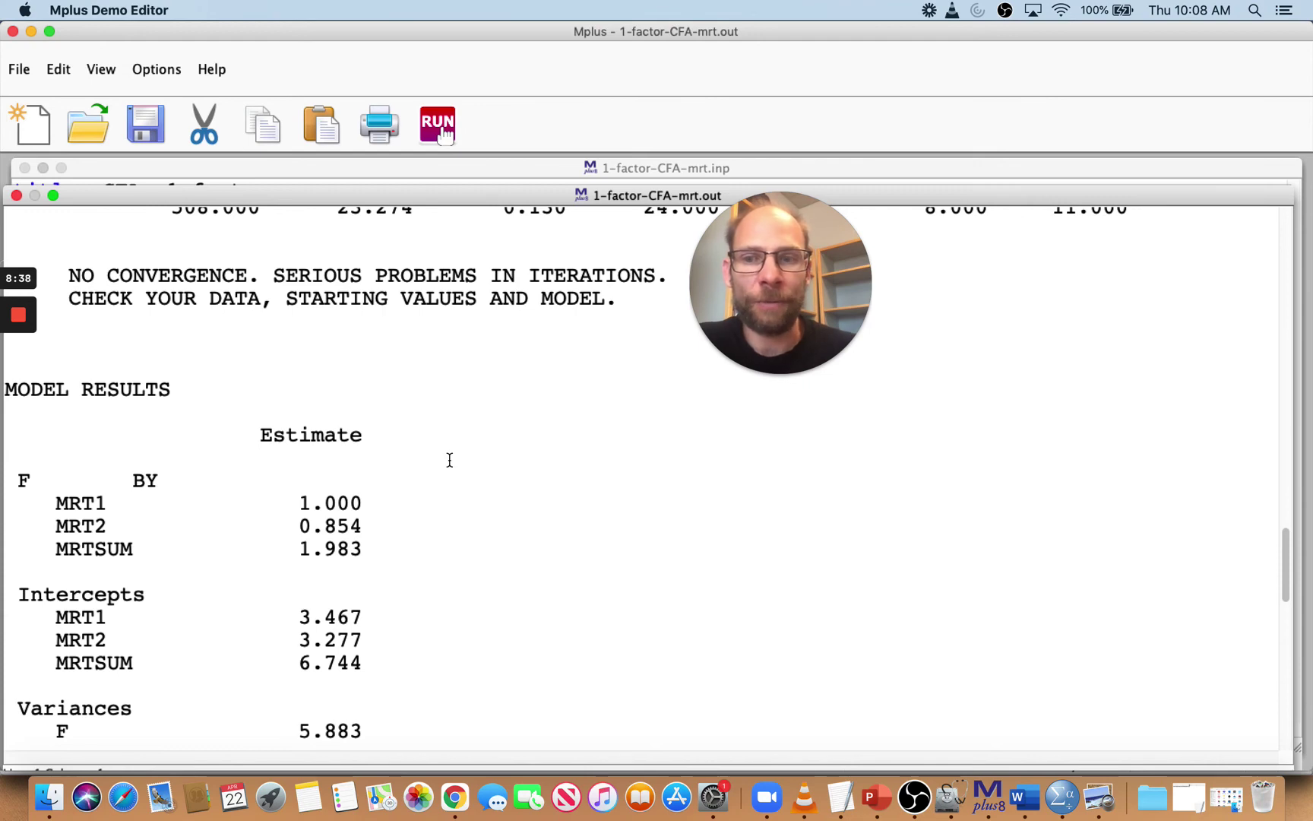
scroll(441, 389, up, 10)
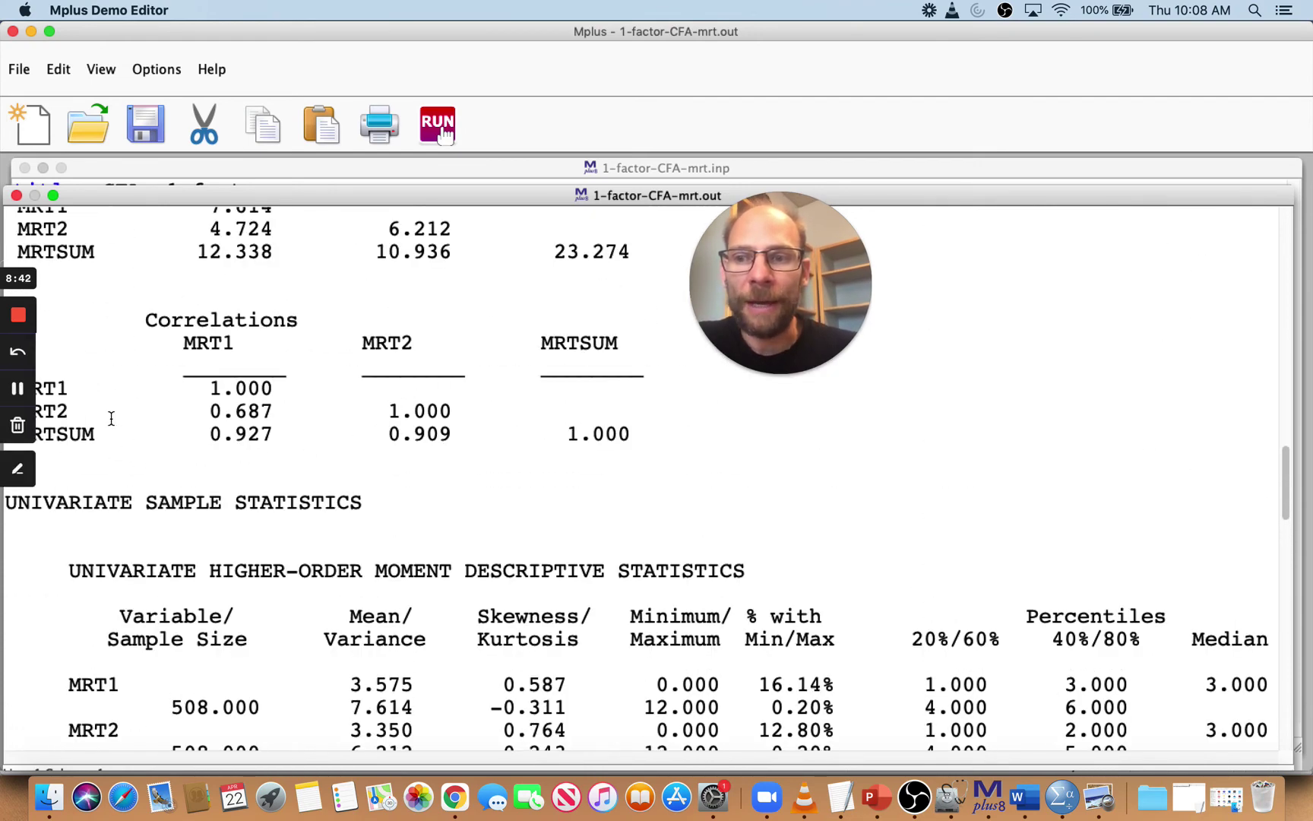
drag(56, 433, 456, 440)
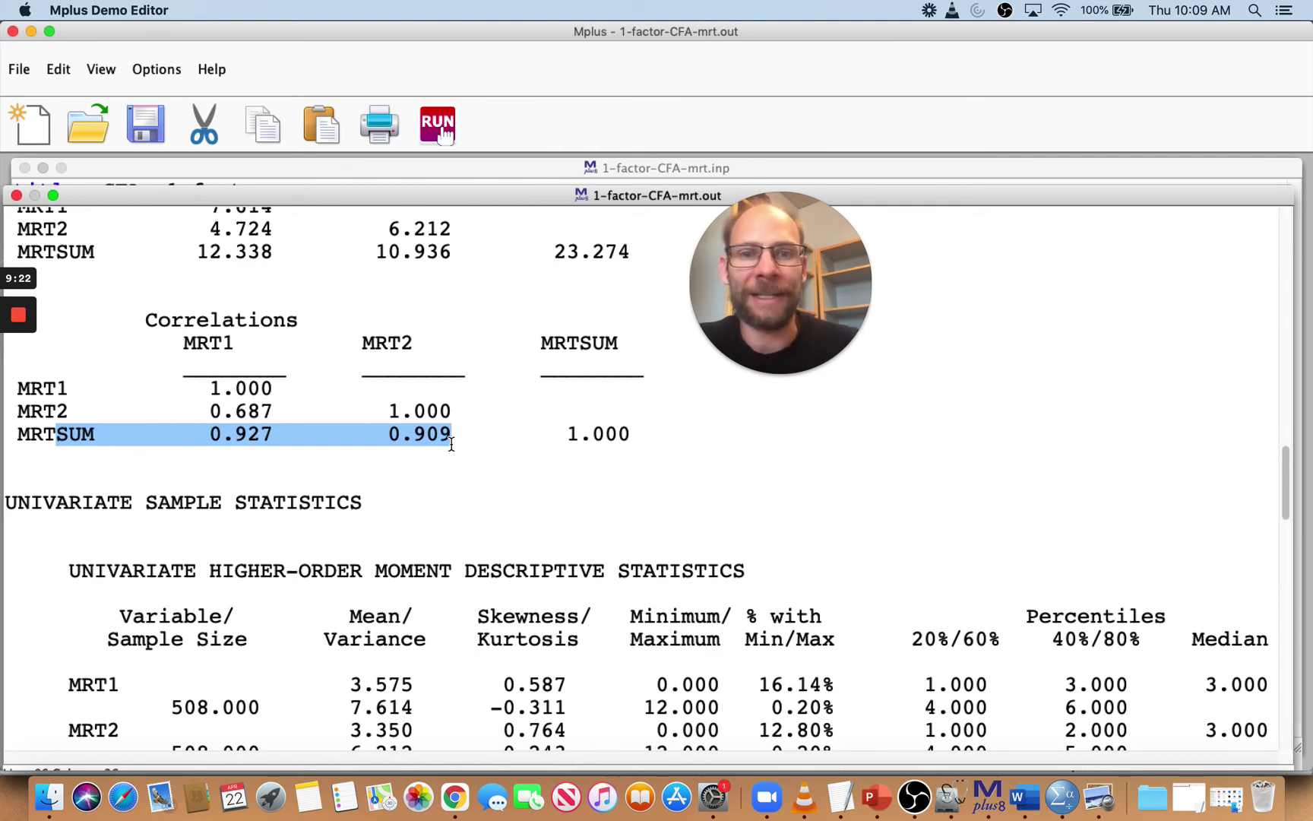
scroll(451, 444, down, 5)
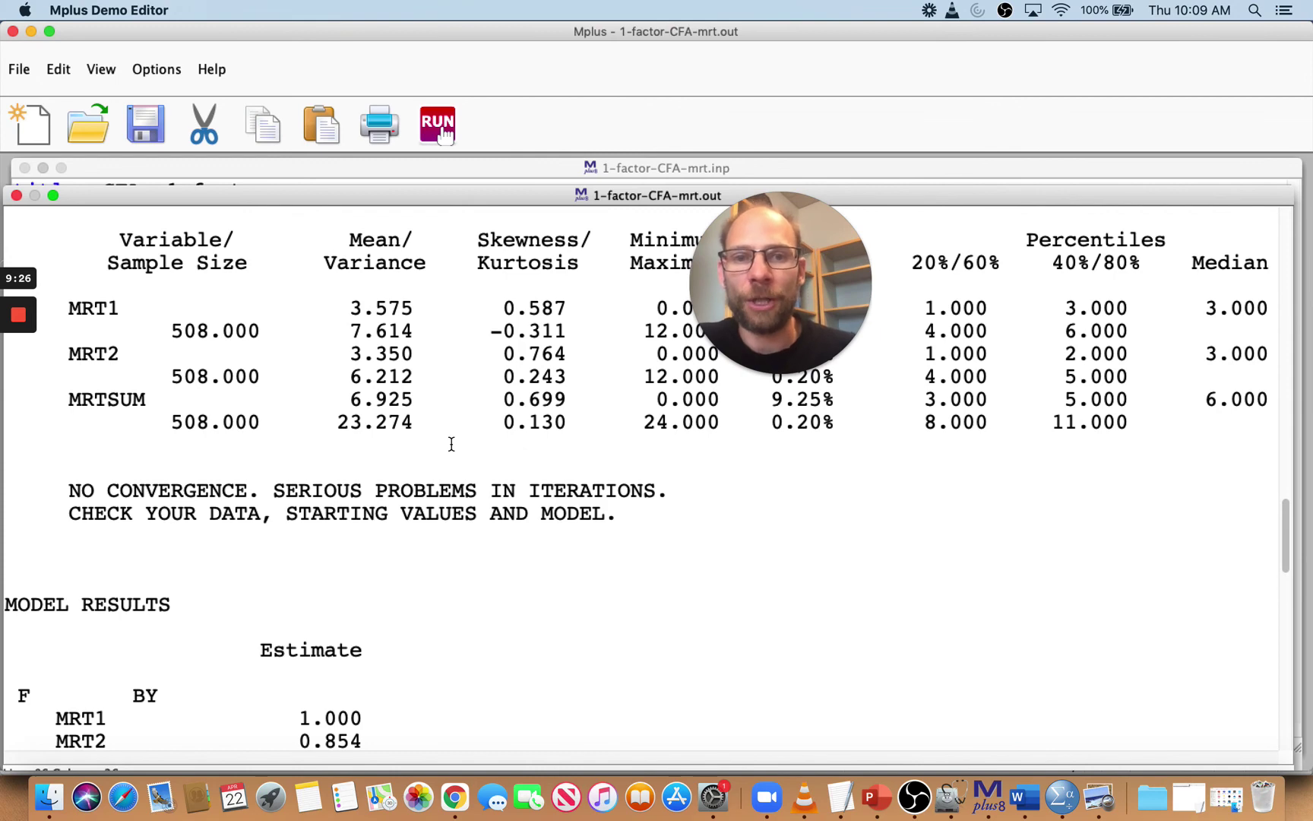
scroll(452, 444, down, 2)
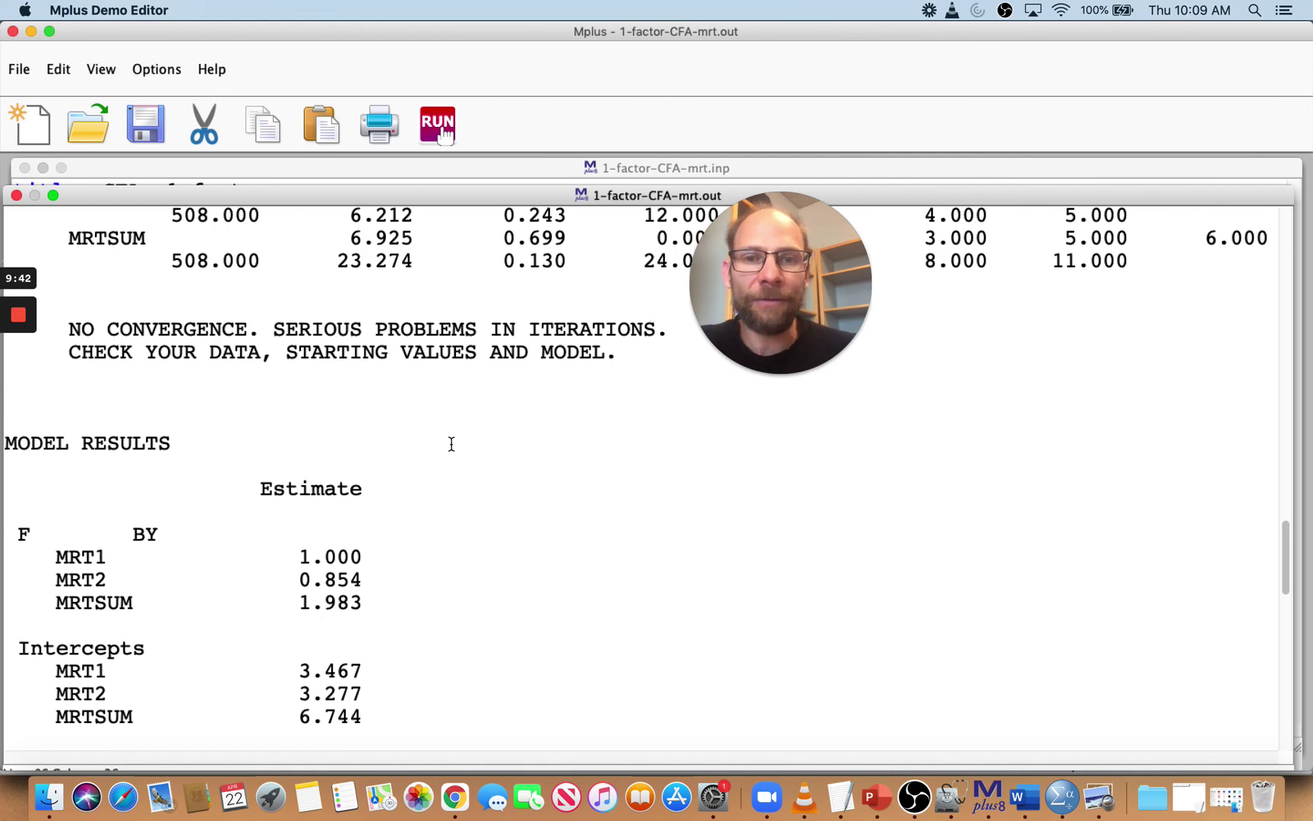
Scroll down to MRTSUM's -1.511 residual variance and the final-estimates model command
scroll(452, 444, down, 10)
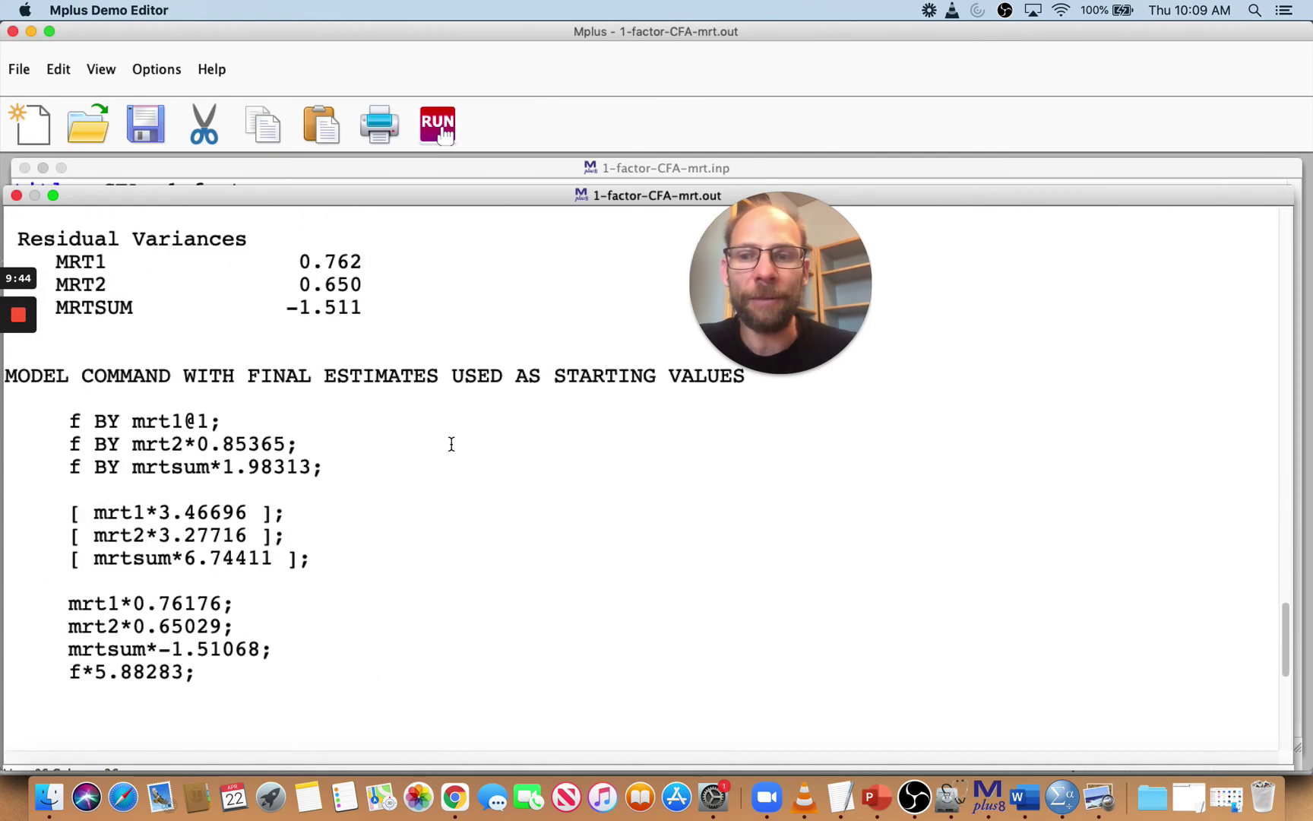